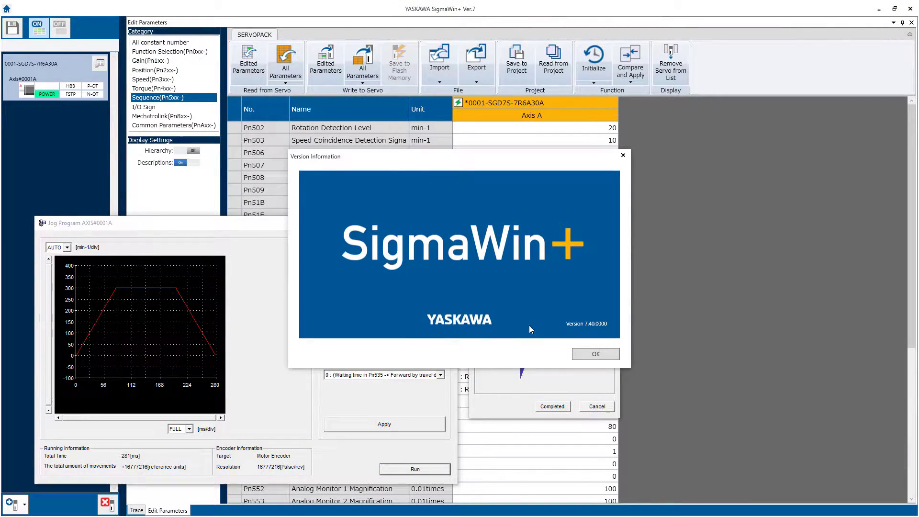
# - Dismiss the version info and start the program jog run with the servo on and the trace armed
pyautogui.click(595, 355)
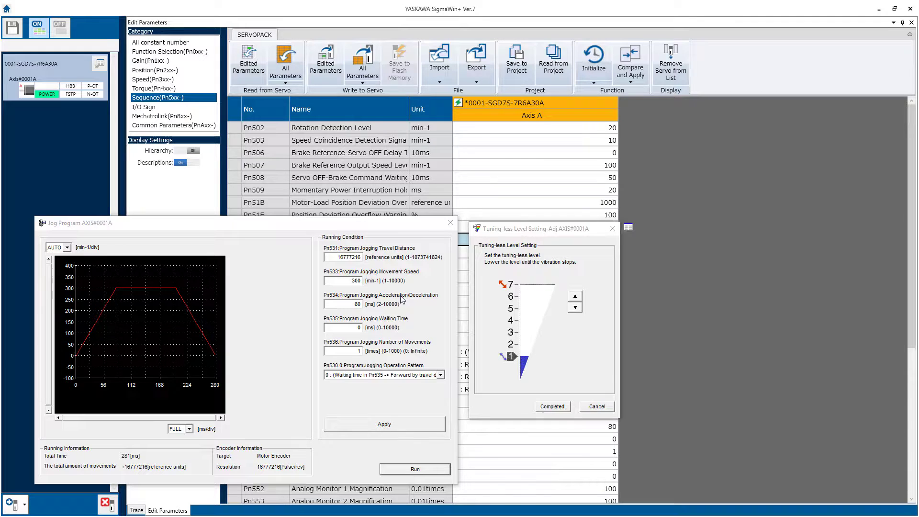
pyautogui.click(547, 247)
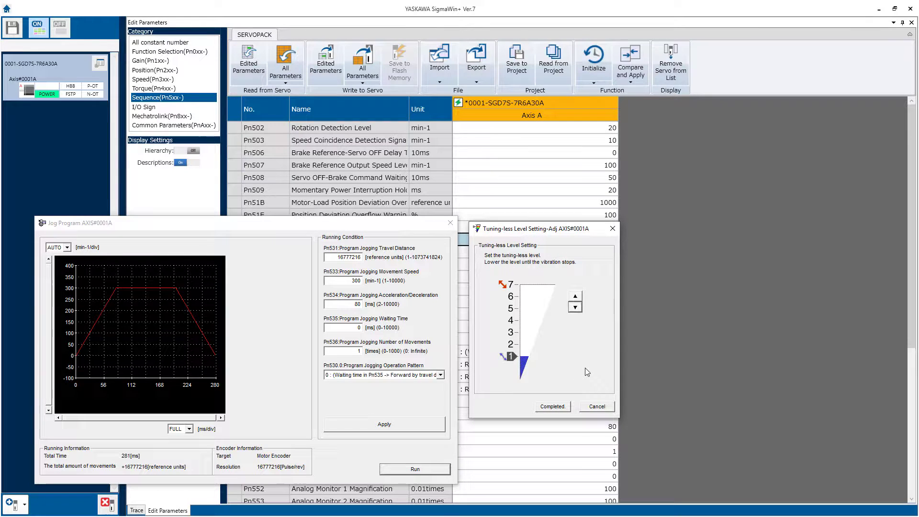
pyautogui.click(433, 469)
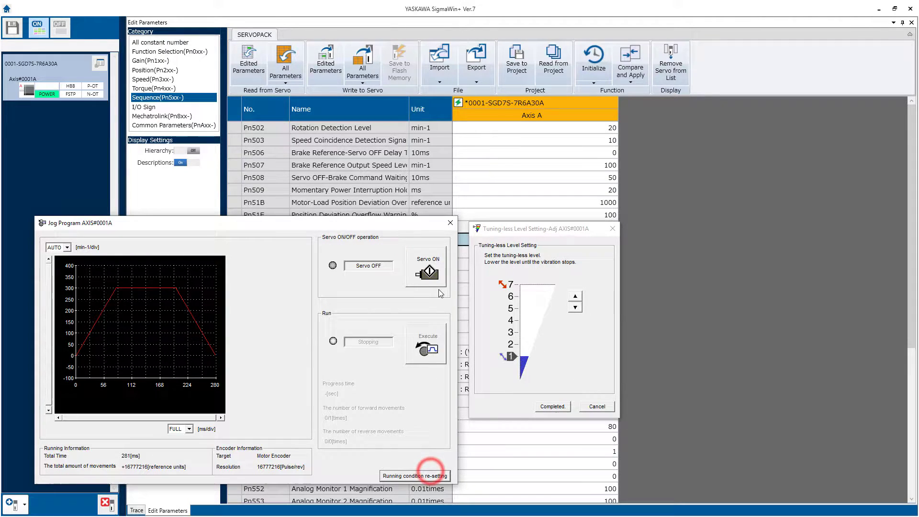
pyautogui.click(428, 272)
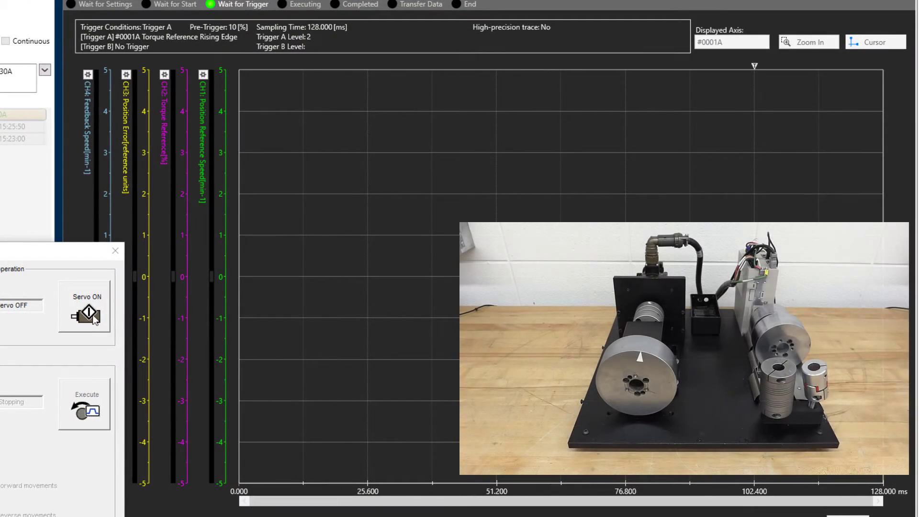
# - Run the jog briefly, then zoom into the growing oscillation at the end of the trace
pyautogui.click(263, 303)
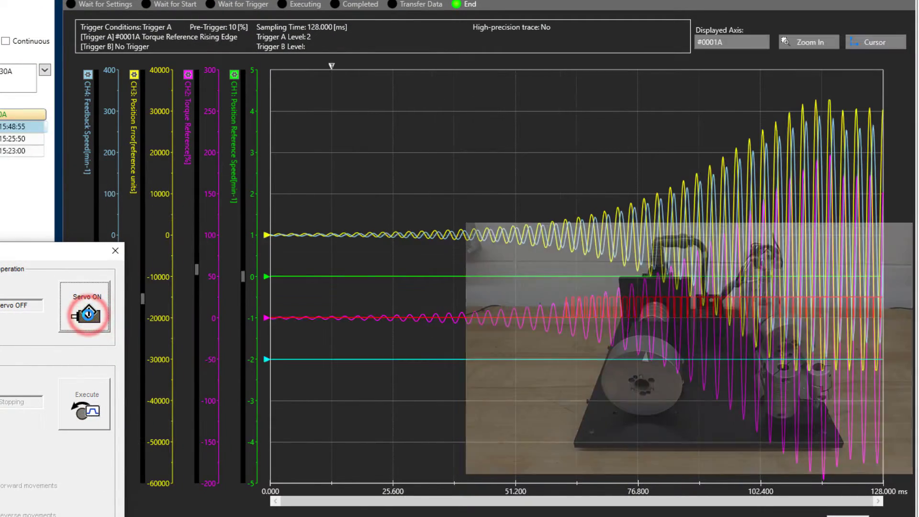
pyautogui.click(89, 316)
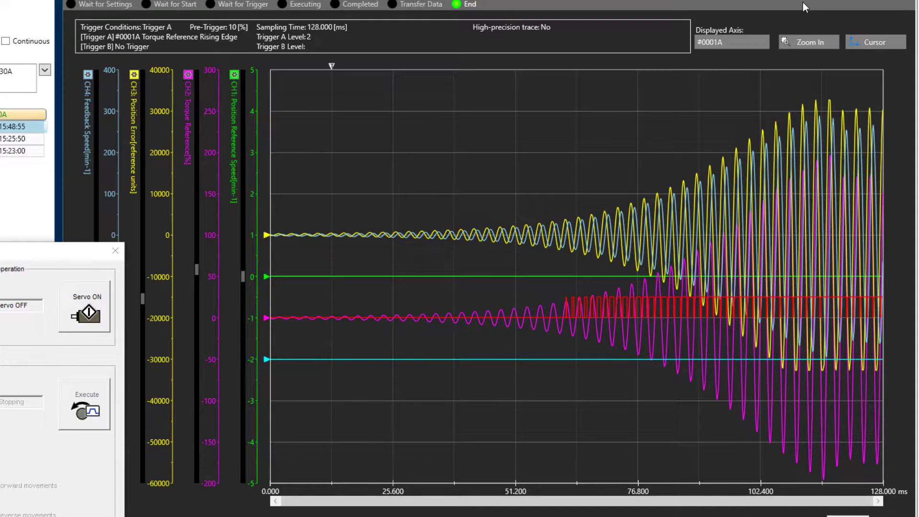
pyautogui.click(815, 43)
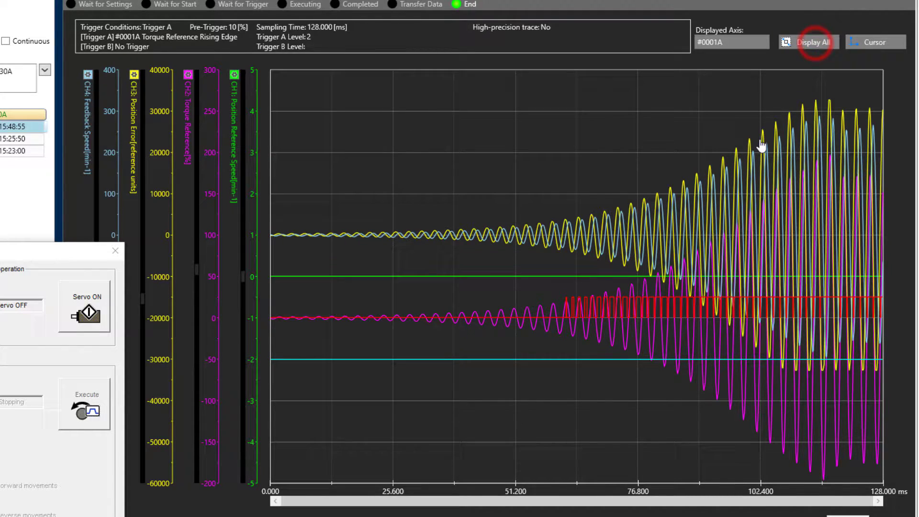
pyautogui.moveTo(768, 89); pyautogui.dragTo(818, 487)
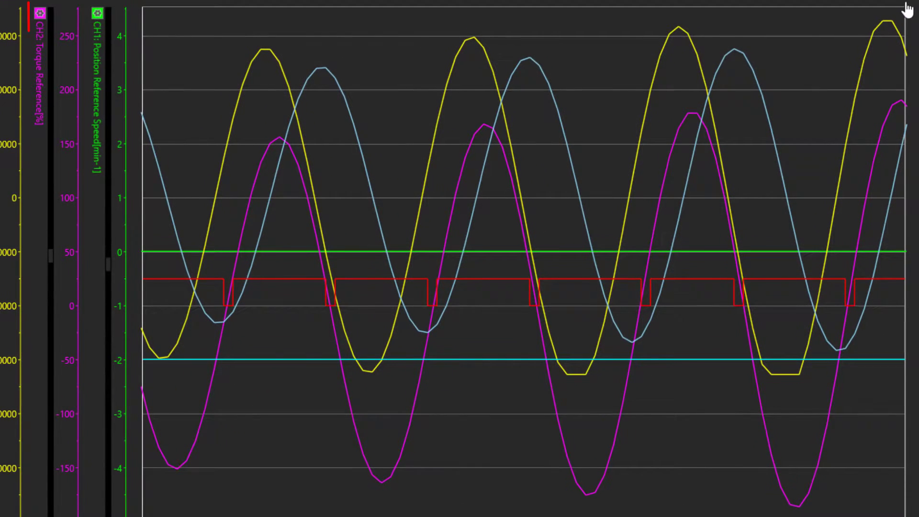
# - Place cursors A and B one cycle apart, measuring 2.750 ms (363.636 Hz)
pyautogui.click(875, 39)
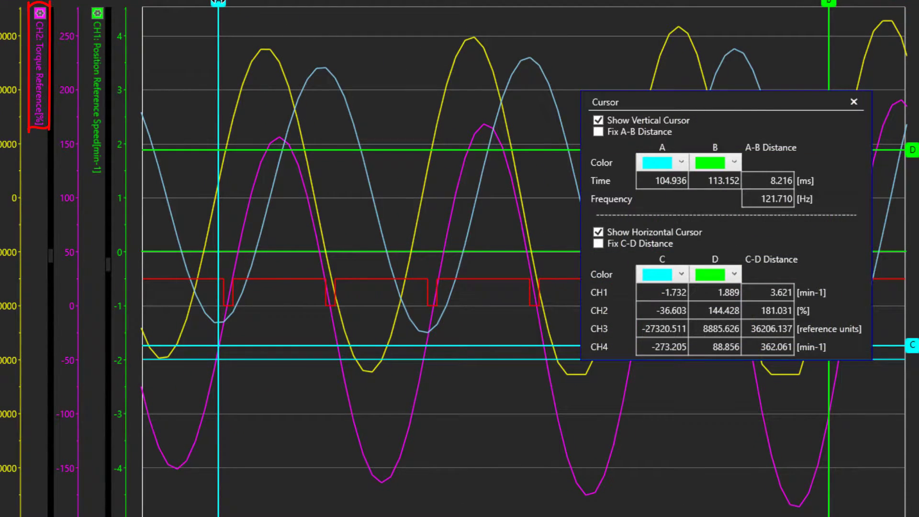
pyautogui.moveTo(226, 4); pyautogui.dragTo(281, 6)
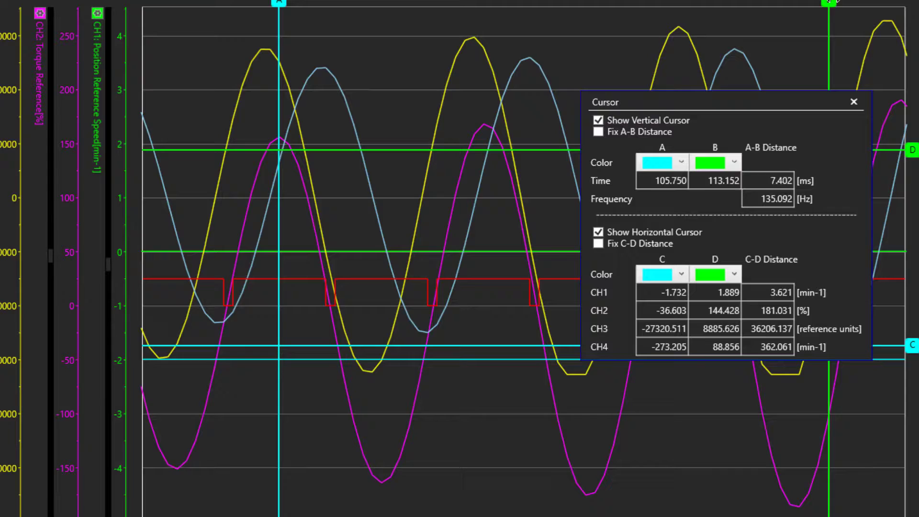
pyautogui.moveTo(828, 4); pyautogui.dragTo(483, 5)
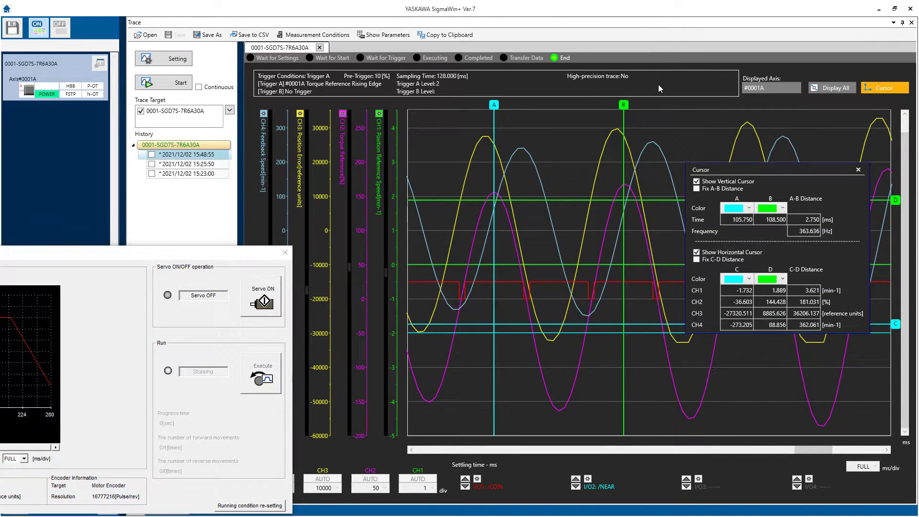
# - Hide the cursors, close the program jog window, and launch Mechanical Analysis
pyautogui.click(871, 89)
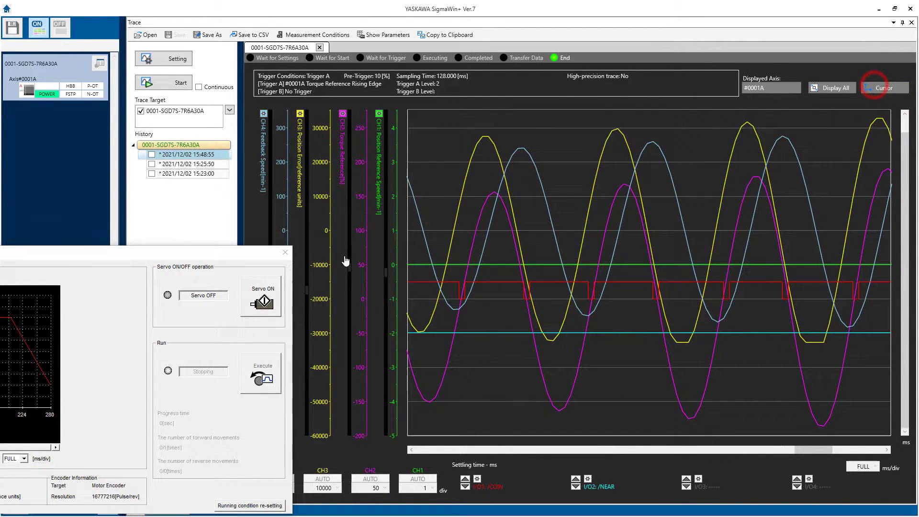
pyautogui.click(285, 254)
pyautogui.press('Return')
pyautogui.click(100, 62)
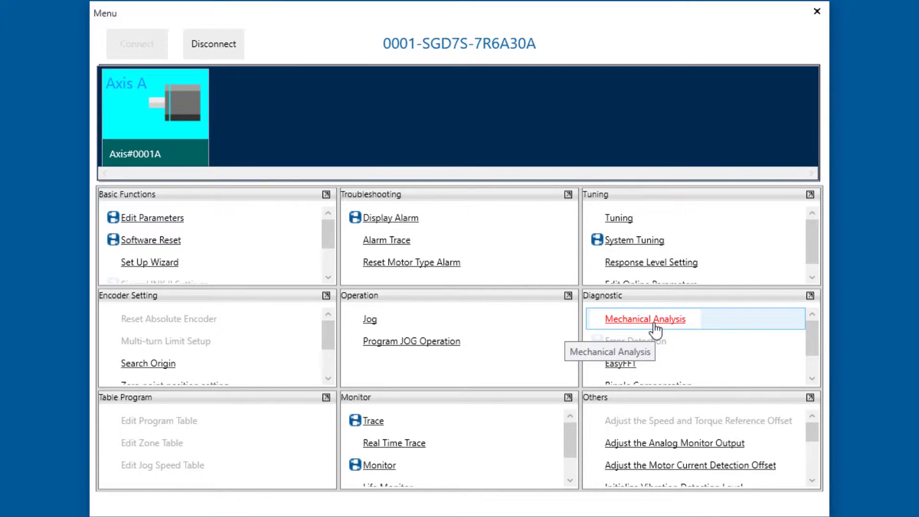
pyautogui.click(655, 320)
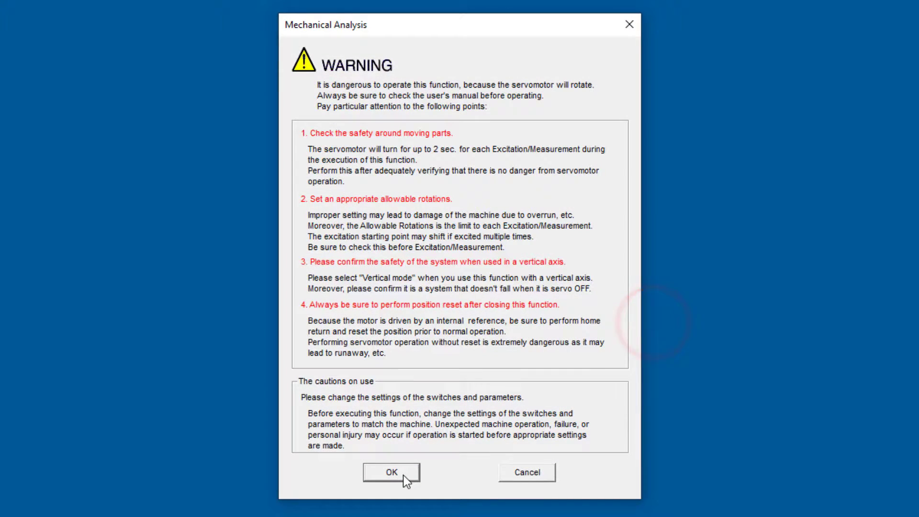
# - Accept the safety warning and send the reference conditions for a new measurement to the servopack
pyautogui.click(400, 475)
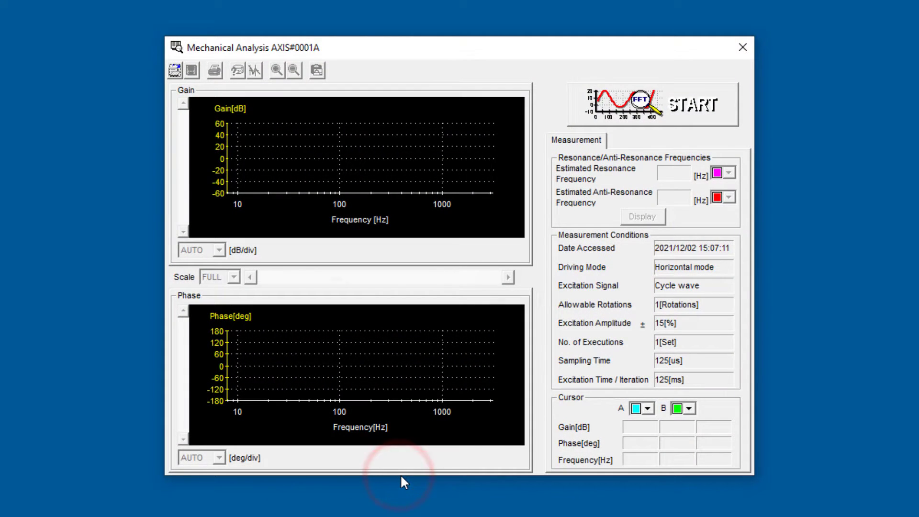
pyautogui.click(647, 113)
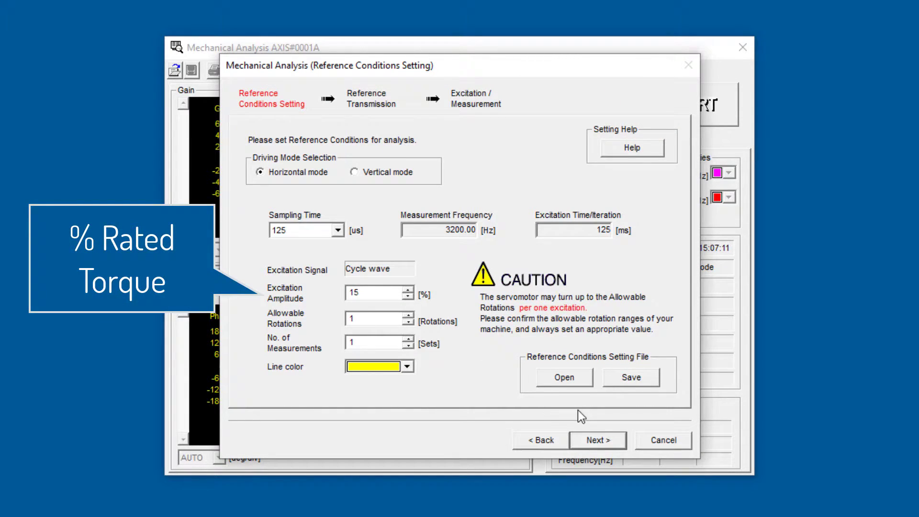
pyautogui.click(599, 440)
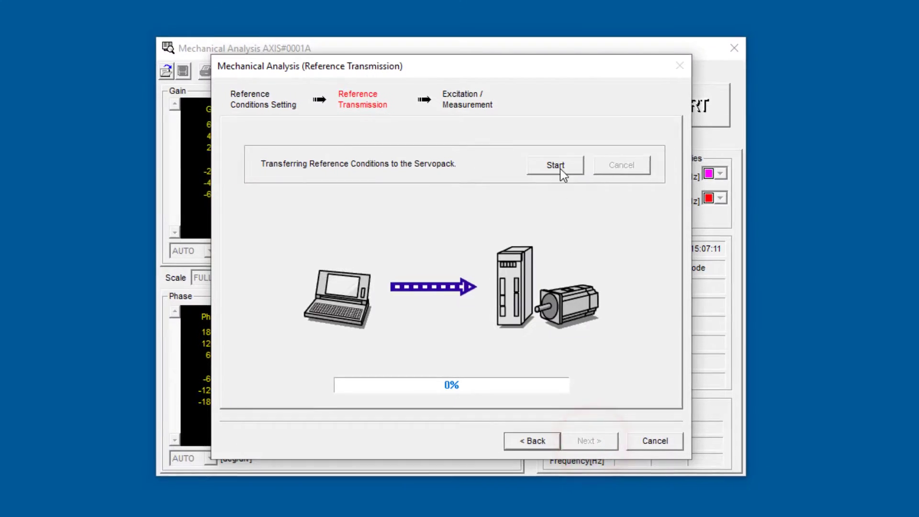
pyautogui.click(563, 165)
pyautogui.click(437, 452)
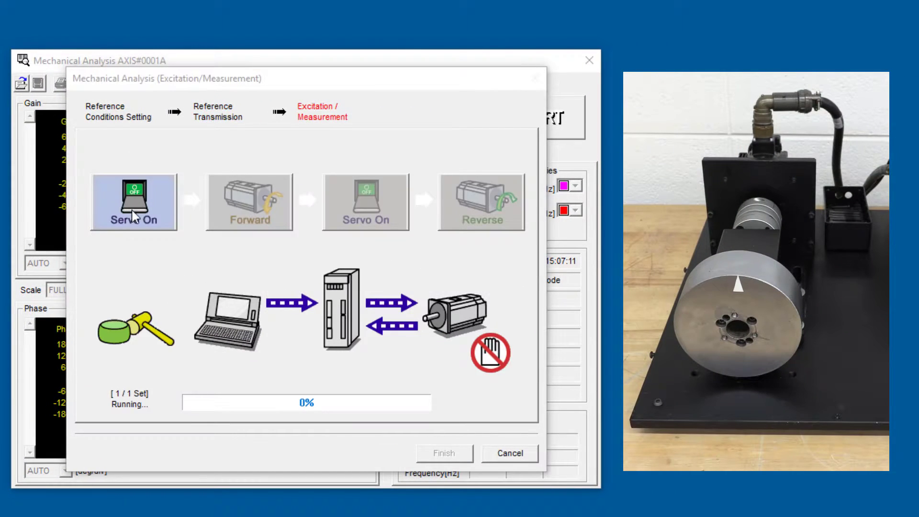
# - Excite the motor forward and then in reverse with the servo on
pyautogui.click(134, 215)
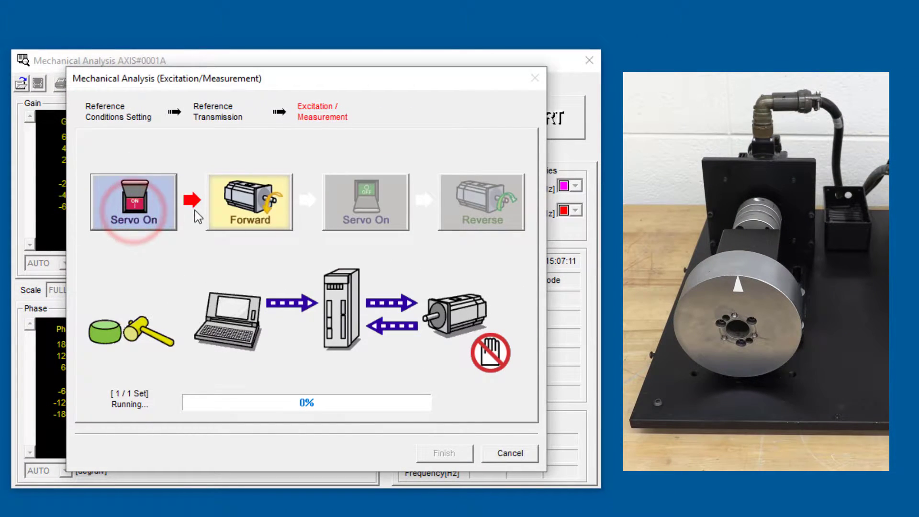
pyautogui.click(246, 211)
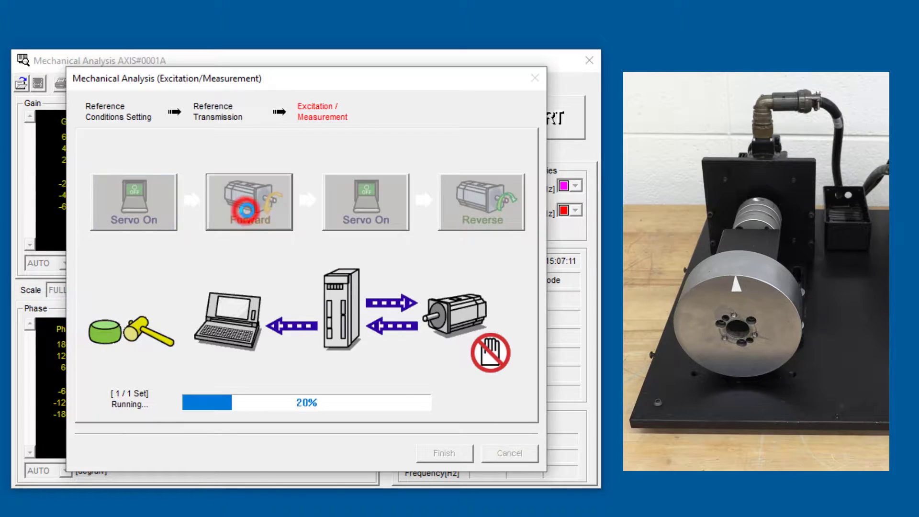
pyautogui.click(374, 209)
pyautogui.click(479, 205)
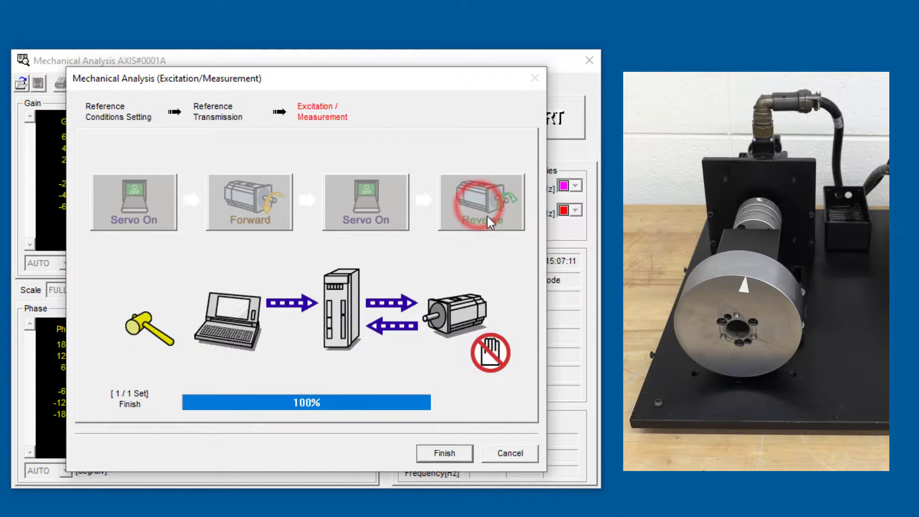
# - View the frequency response and pin cursor A on the 344.38 Hz resonance peak
pyautogui.click(445, 454)
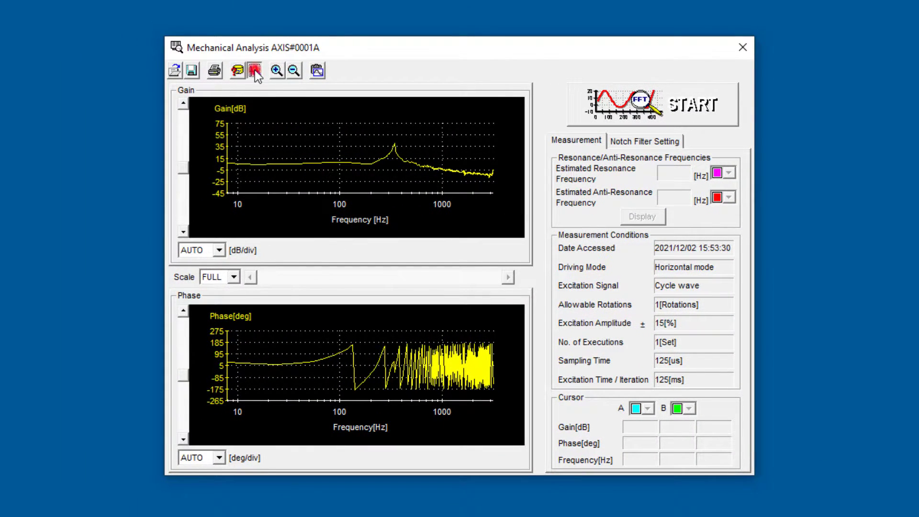
pyautogui.click(255, 70)
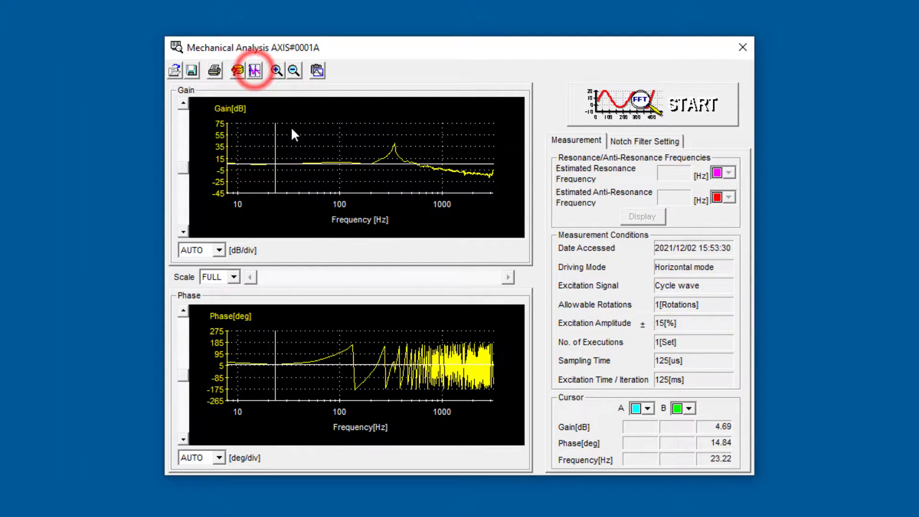
pyautogui.click(395, 149)
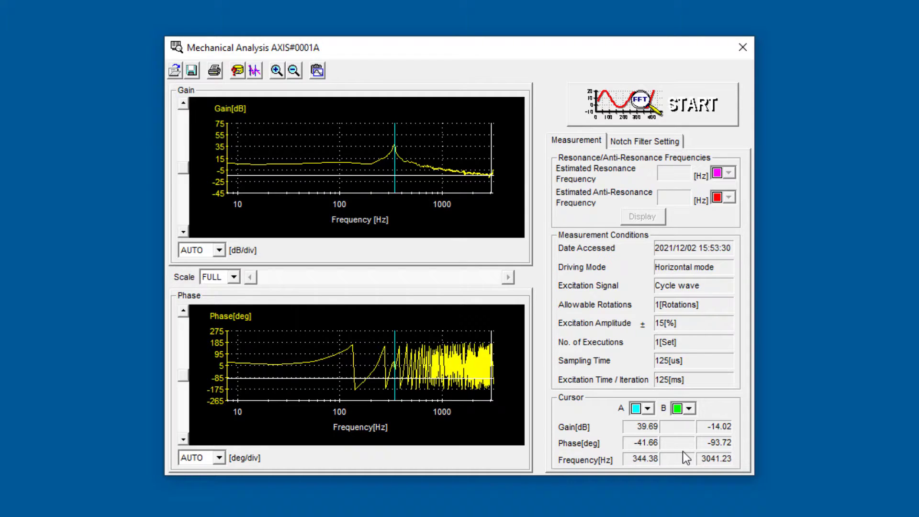
# - Close the Mechanical Analysis results without saving the graph
pyautogui.click(746, 2)
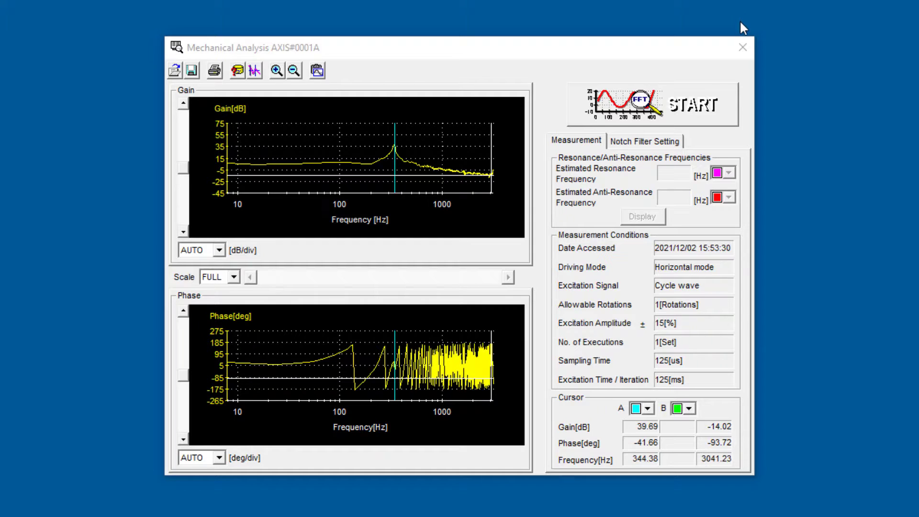
pyautogui.click(743, 47)
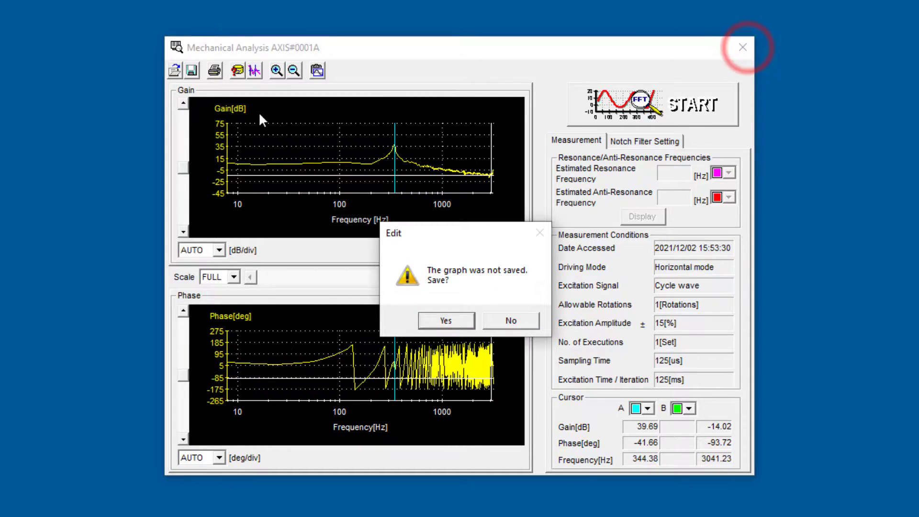
pyautogui.click(511, 320)
pyautogui.click(100, 64)
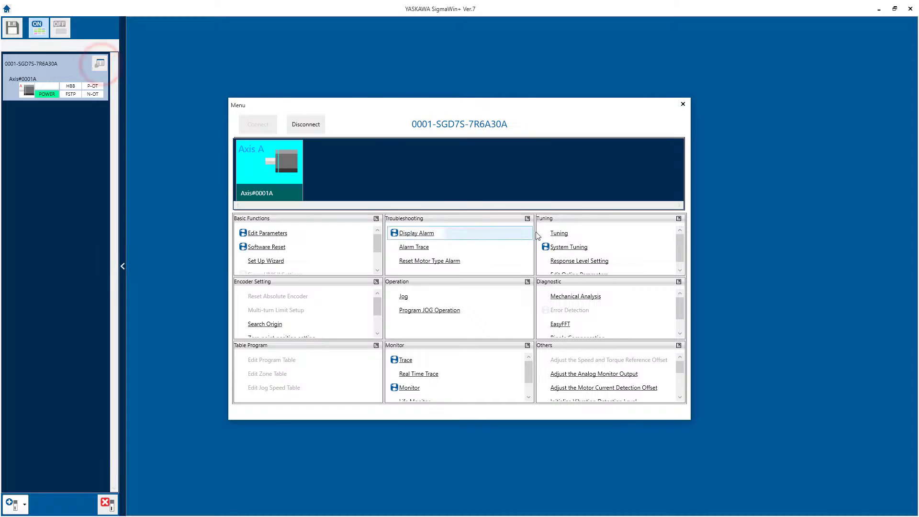
# - Set Pn170 to 0 to disable the tuning-less function, acknowledging the power-cycle notice
pyautogui.click(553, 235)
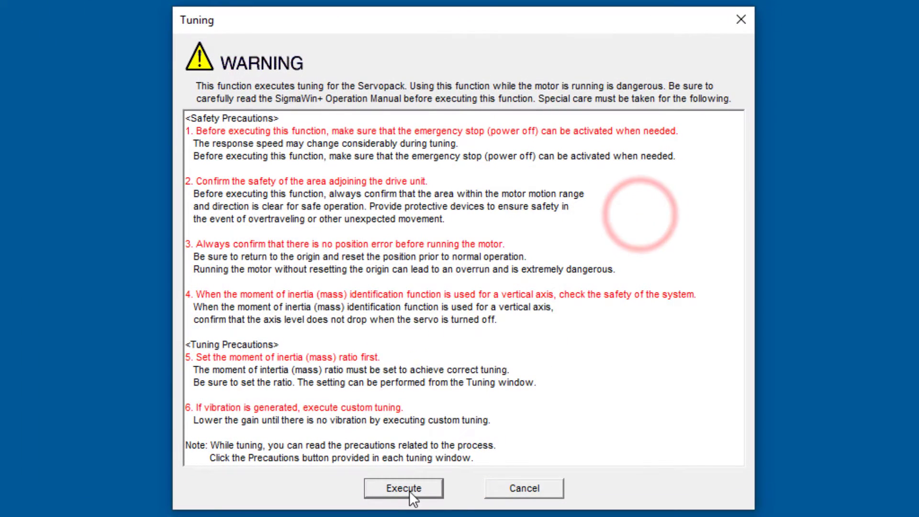
pyautogui.click(405, 488)
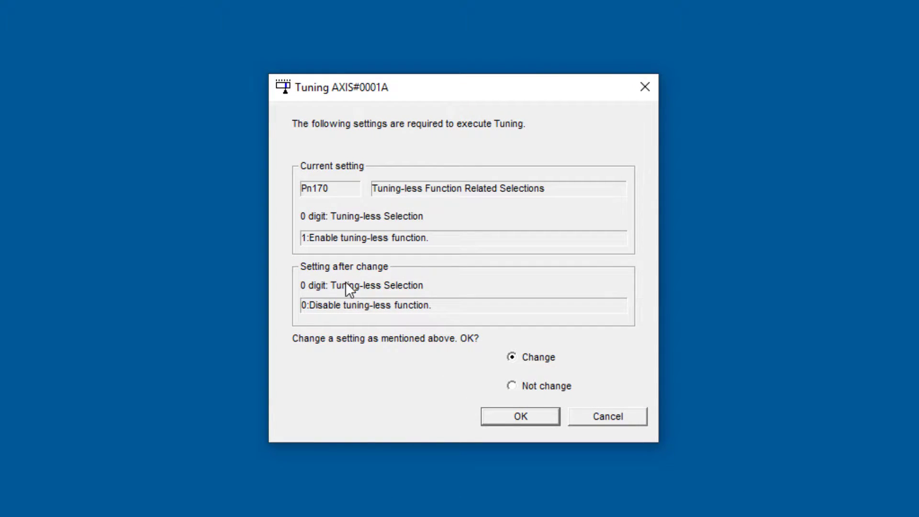
pyautogui.click(509, 415)
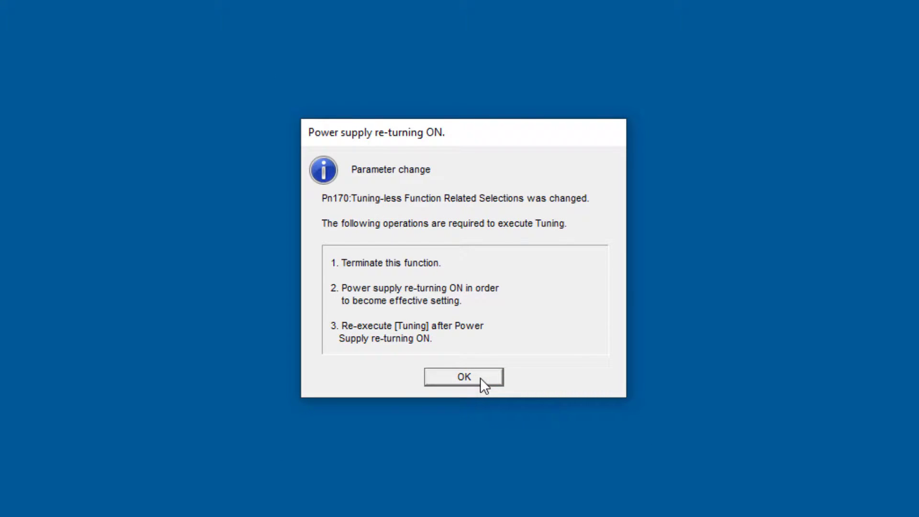
pyautogui.click(476, 377)
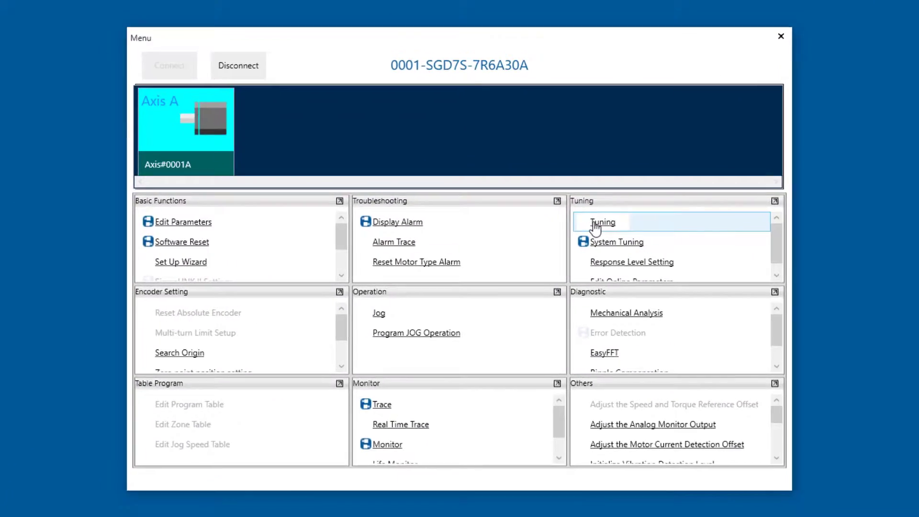
# - Start custom tuning in positioning mode with a ball screw, inertia ratio 100%, and open anti-resonance adjustment
pyautogui.click(596, 223)
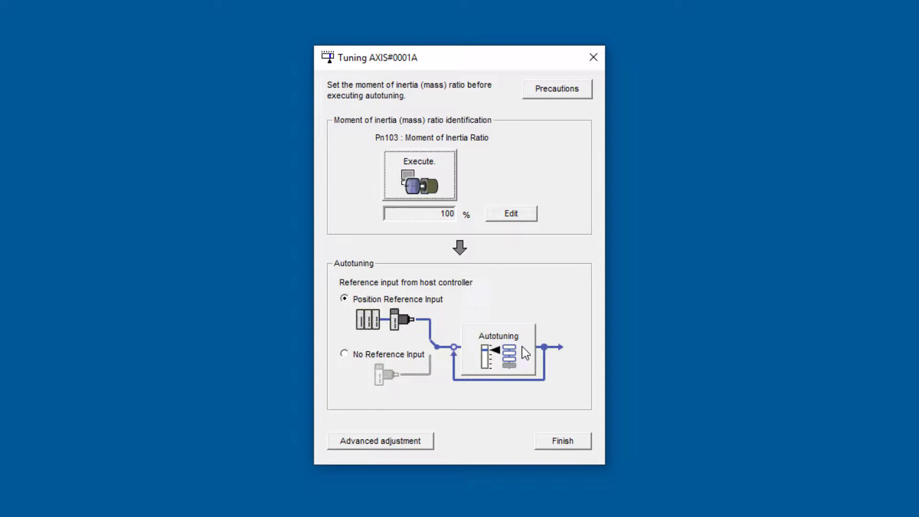
pyautogui.click(381, 441)
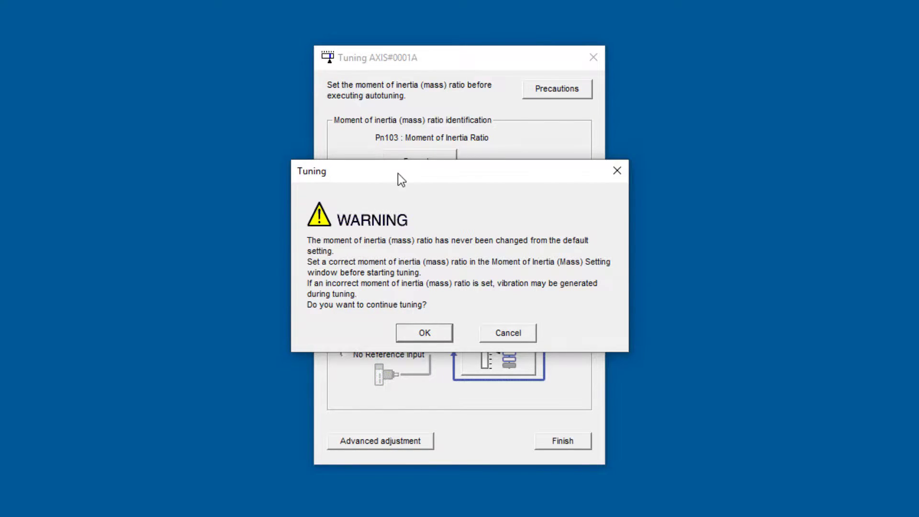
pyautogui.click(432, 329)
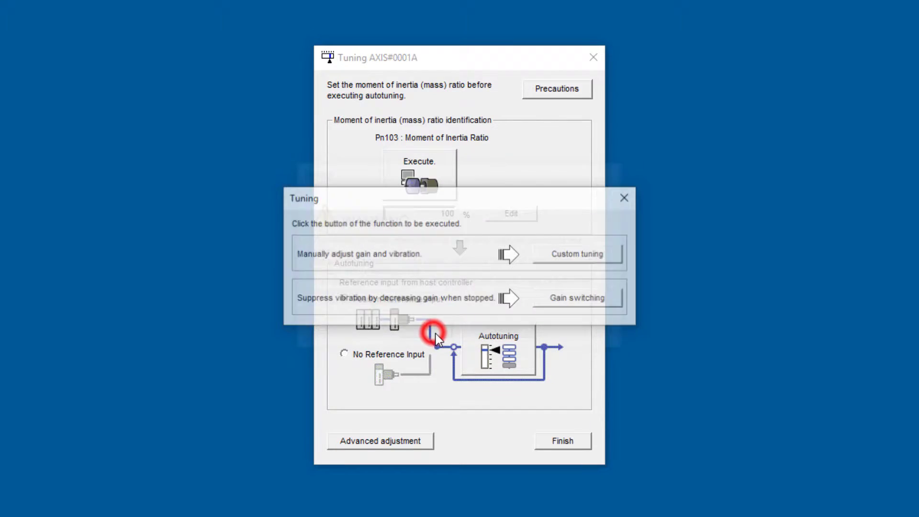
pyautogui.click(564, 258)
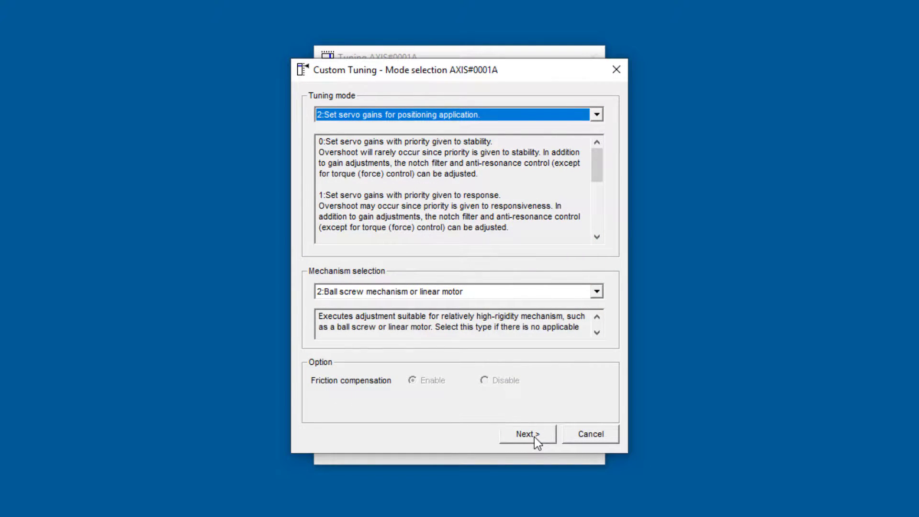
pyautogui.click(534, 435)
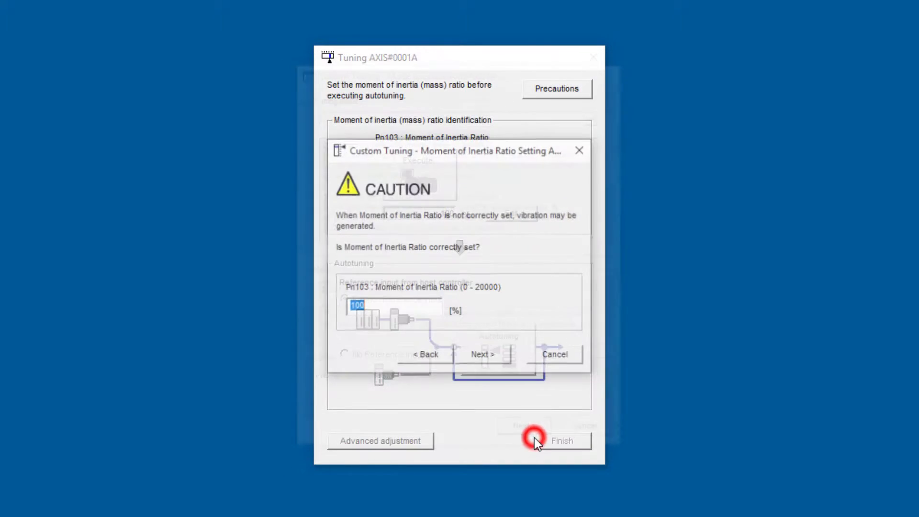
pyautogui.click(485, 354)
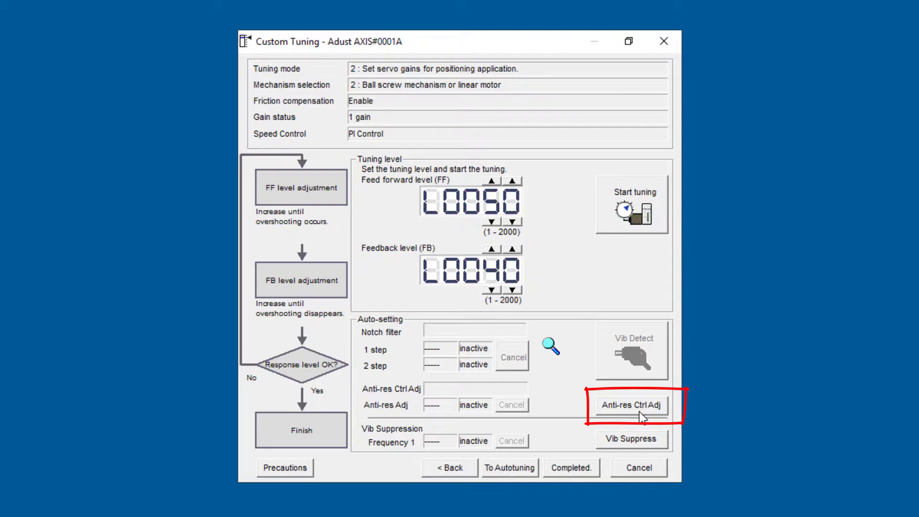
pyautogui.click(640, 411)
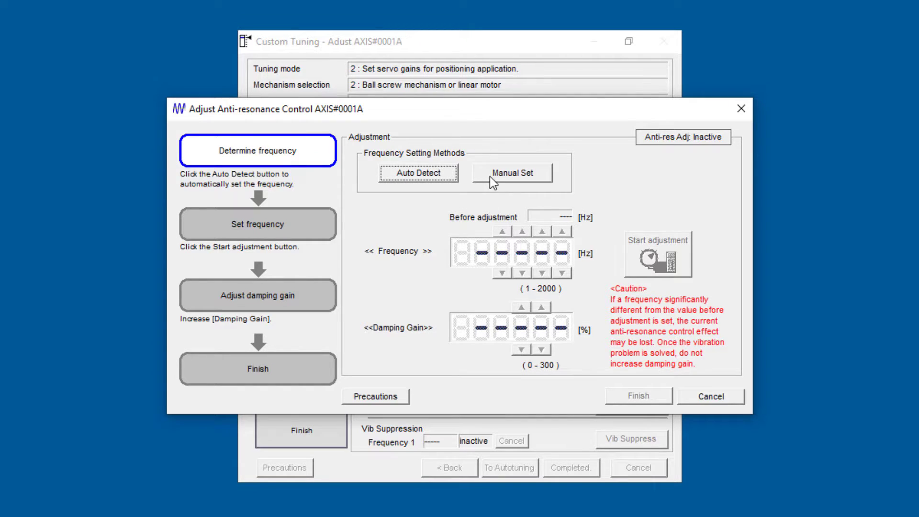
# - Manually raise the anti-resonance frequency to 344 Hz
pyautogui.click(525, 173)
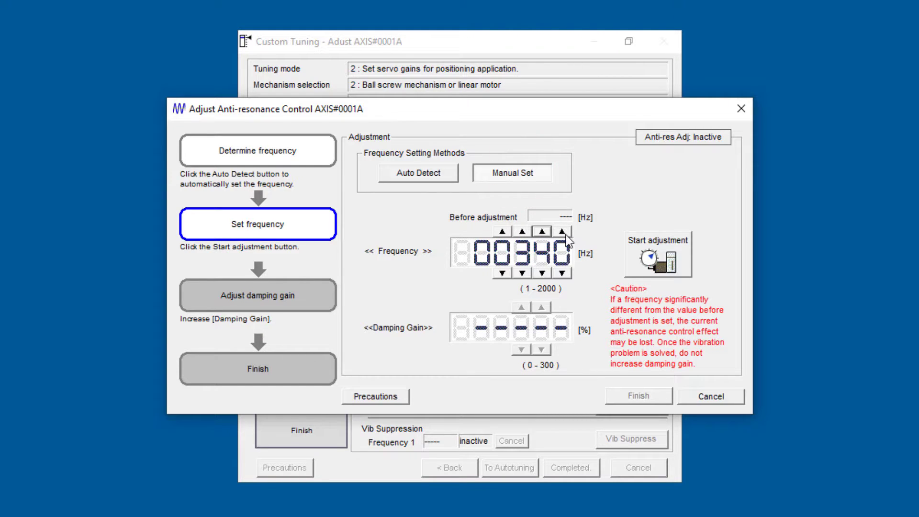
pyautogui.click(562, 231)
pyautogui.click(562, 232)
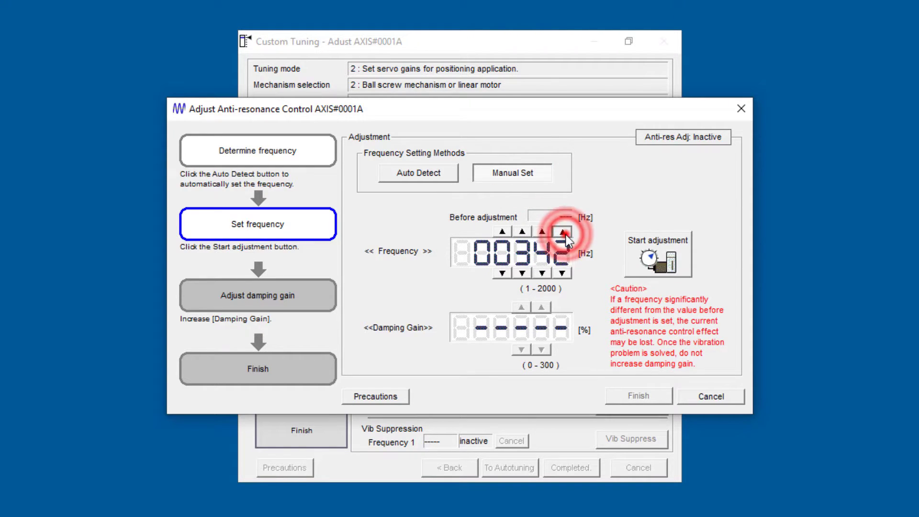
pyautogui.click(562, 231)
pyautogui.click(563, 231)
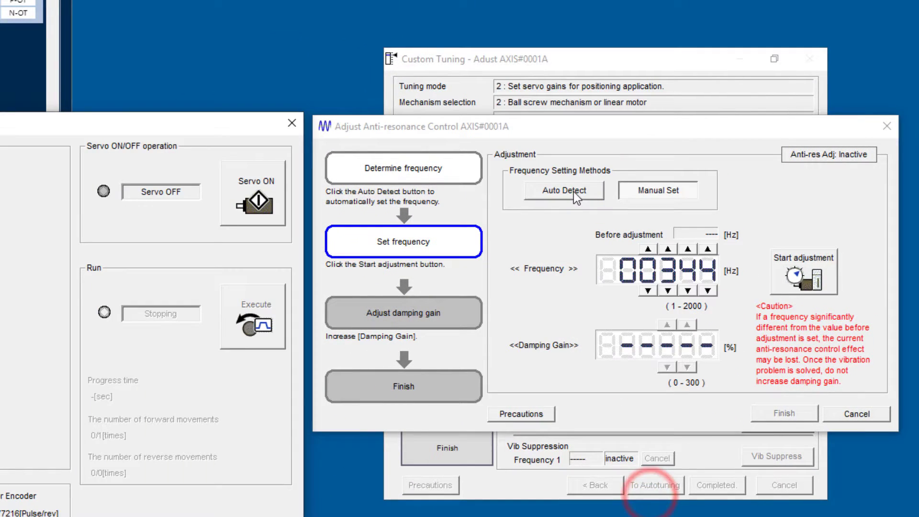
# - Auto-detect the anti-resonance frequency with the servo on and start adjustment at 340 Hz
pyautogui.click(575, 191)
pyautogui.click(258, 201)
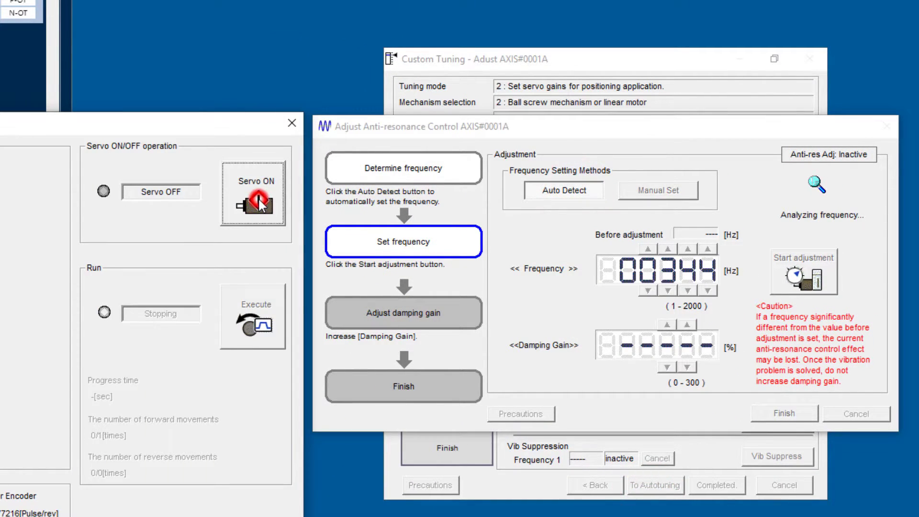
pyautogui.click(256, 198)
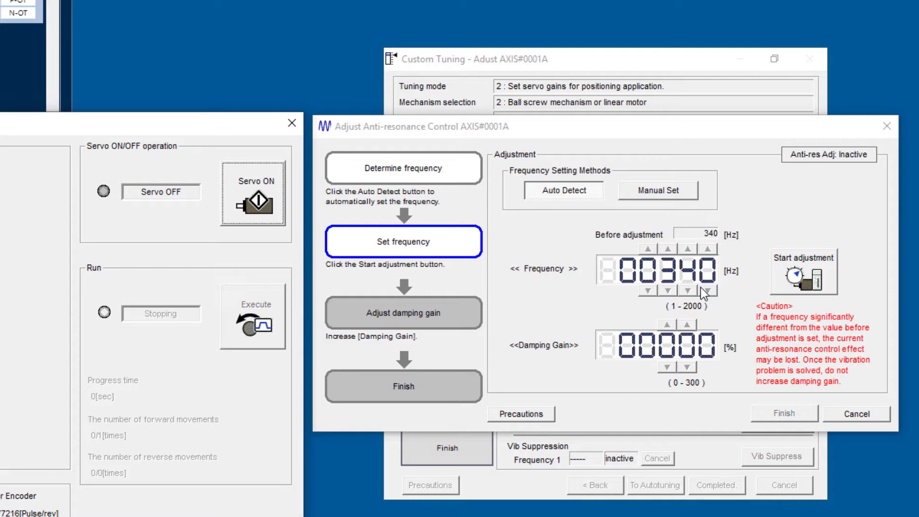
pyautogui.click(803, 280)
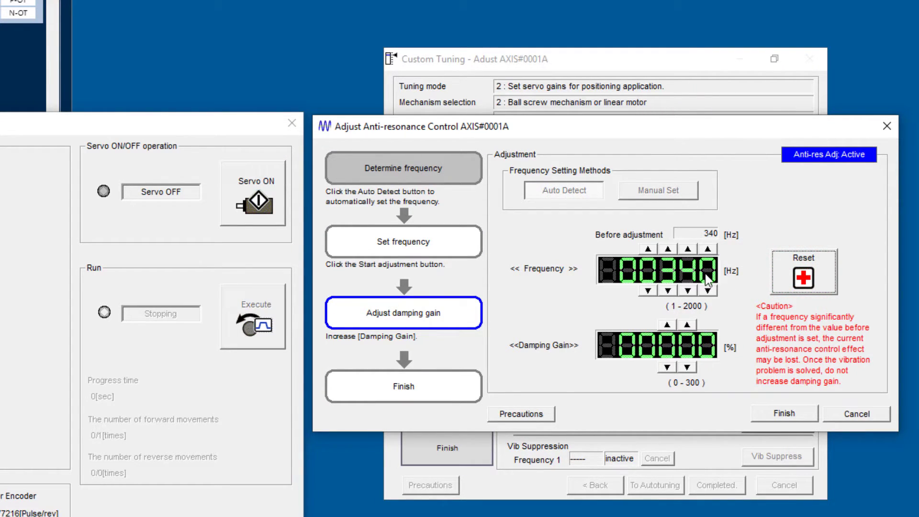
# - With the servo on, raise the damping gain to 300% and settle it at 250%
pyautogui.click(667, 325)
pyautogui.click(256, 198)
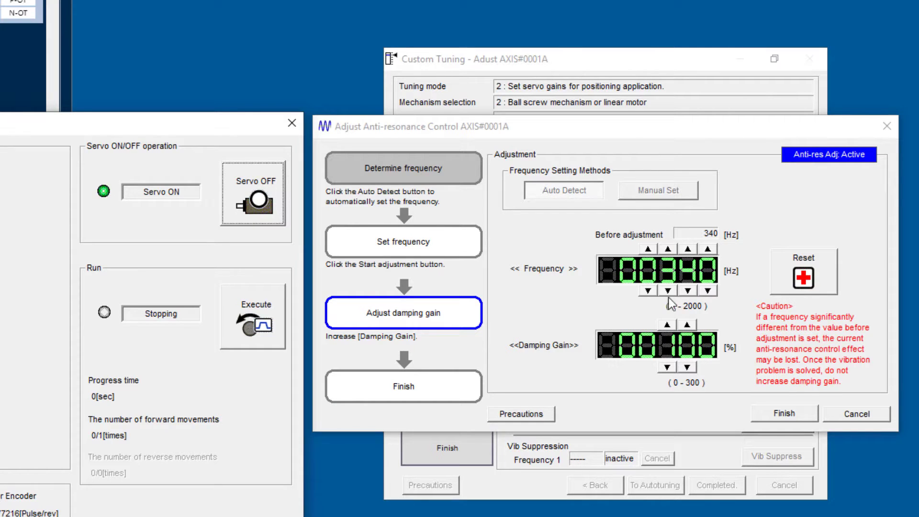
pyautogui.doubleClick(668, 325)
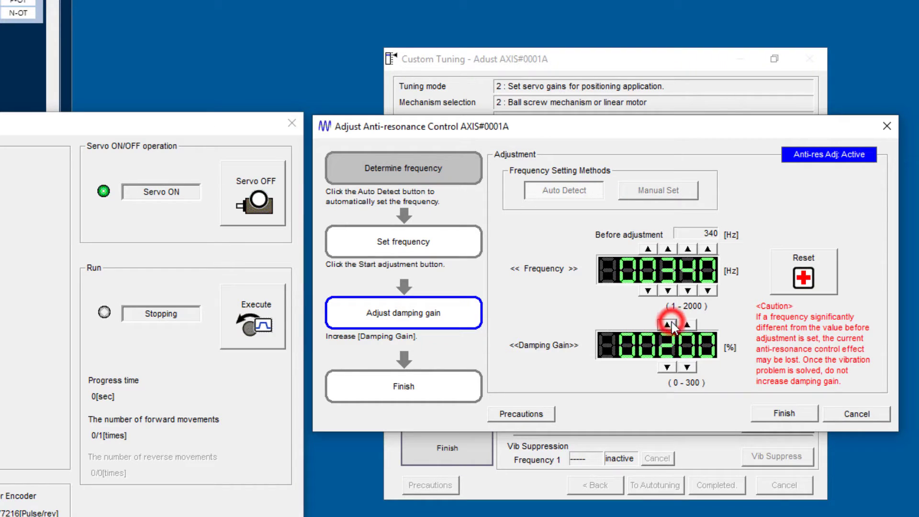
pyautogui.doubleClick(688, 367)
pyautogui.doubleClick(689, 366)
pyautogui.click(689, 367)
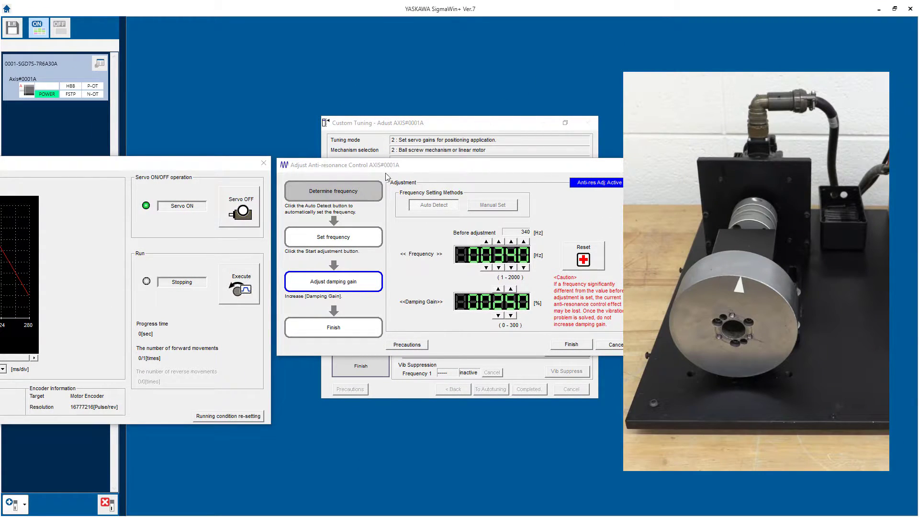
# - Test the motor with the jog program, then finish anti-resonance adjustment and custom tuning
pyautogui.click(243, 292)
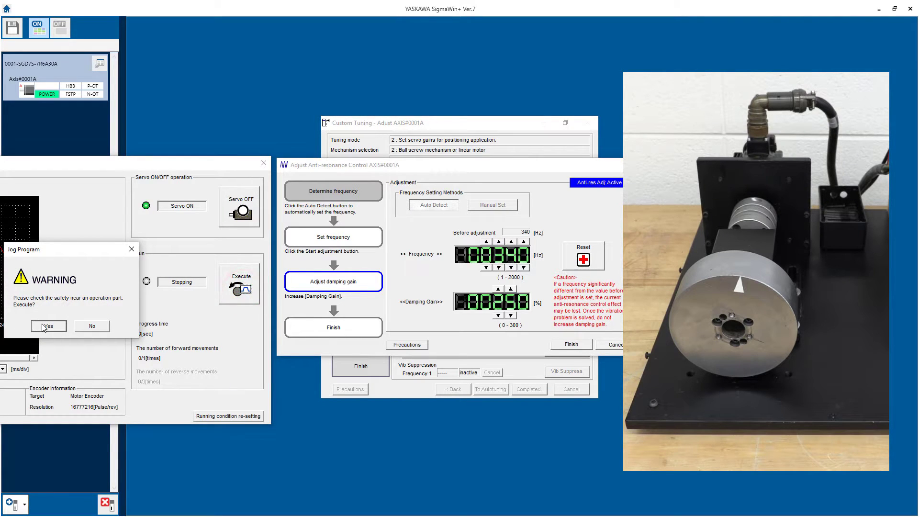
pyautogui.click(46, 327)
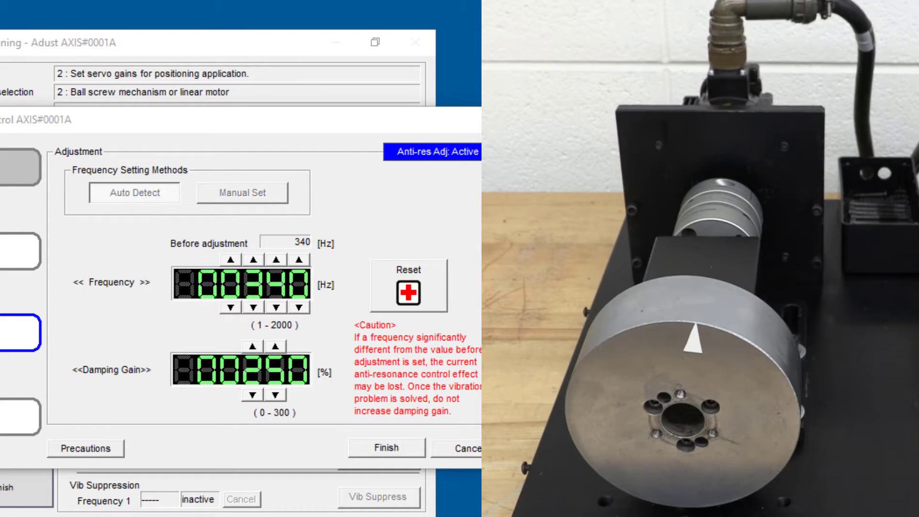
pyautogui.click(404, 447)
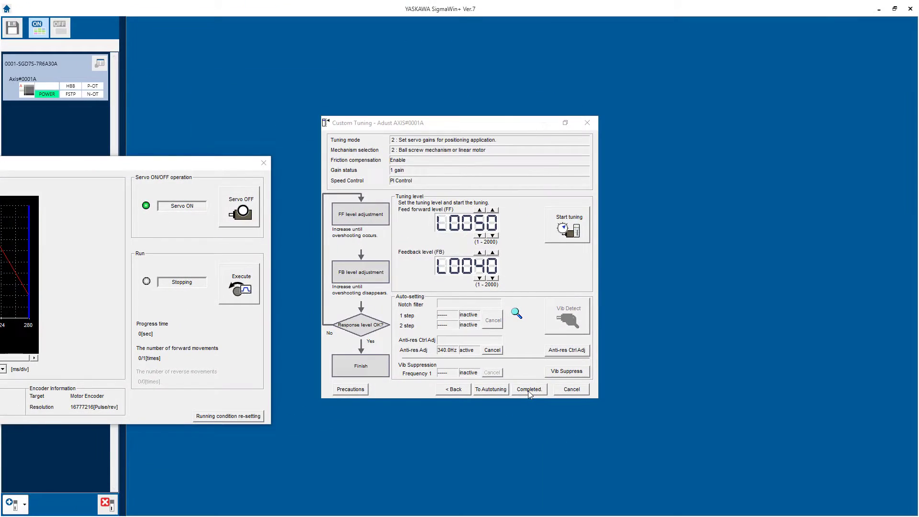
pyautogui.click(528, 390)
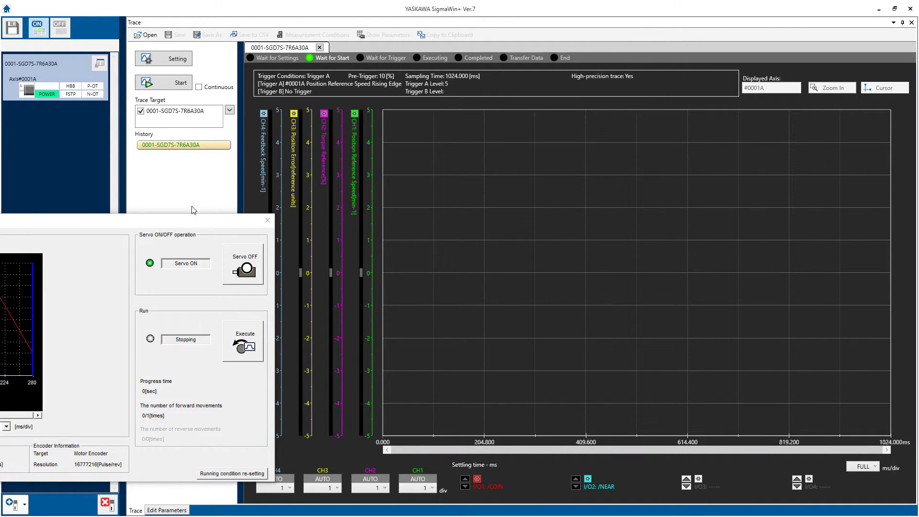
# - Capture a jog trace showing 536 ms settling time, then display the Gain parameter table
pyautogui.click(166, 88)
pyautogui.click(244, 344)
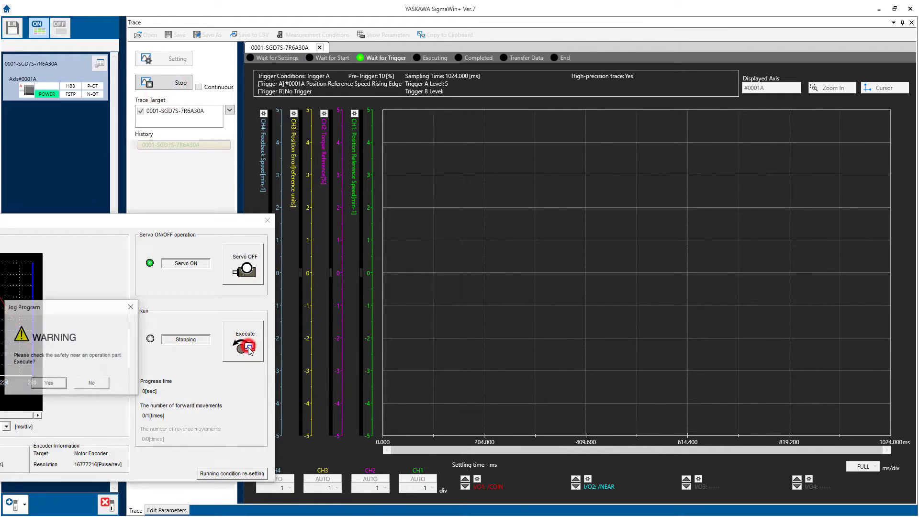
pyautogui.click(80, 379)
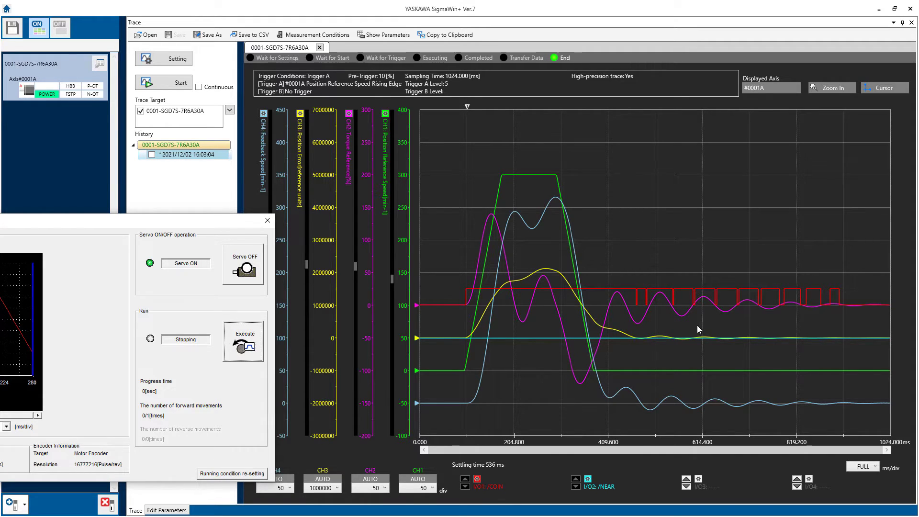
pyautogui.click(163, 510)
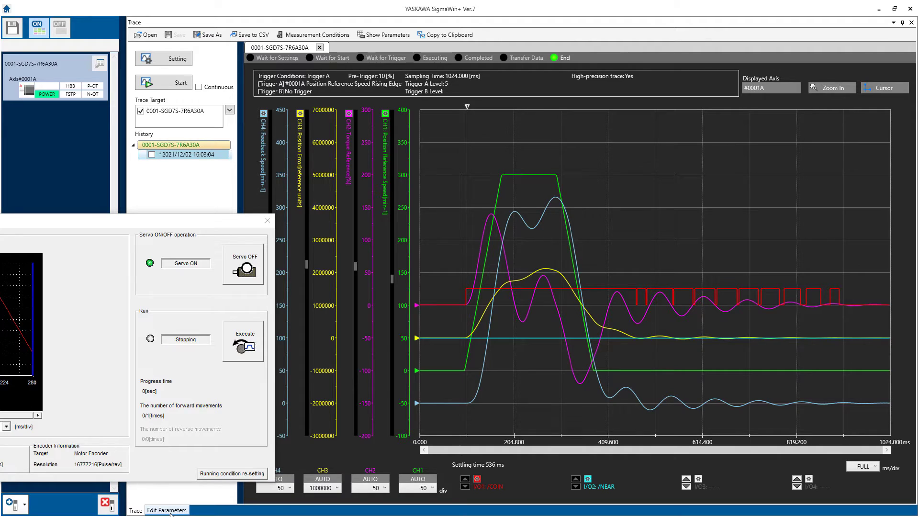
pyautogui.click(171, 512)
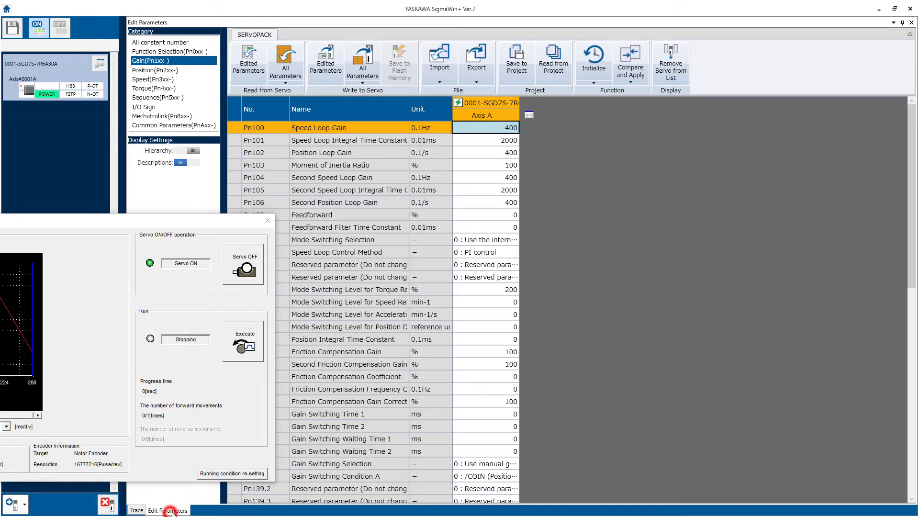
# - Set Pn103 Moment of Inertia Ratio to 1000% and write it to the servo
pyautogui.click(498, 166)
pyautogui.click(498, 165)
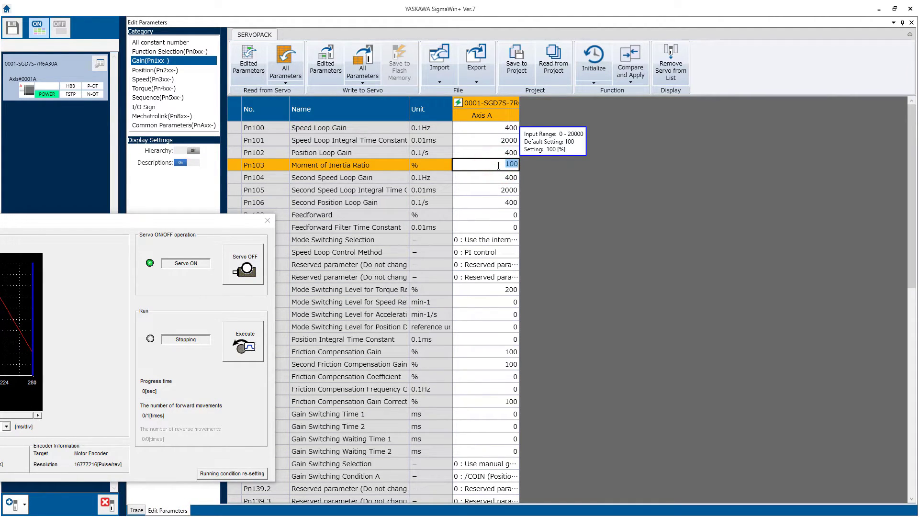
pyautogui.write('1000')
pyautogui.press('Return')
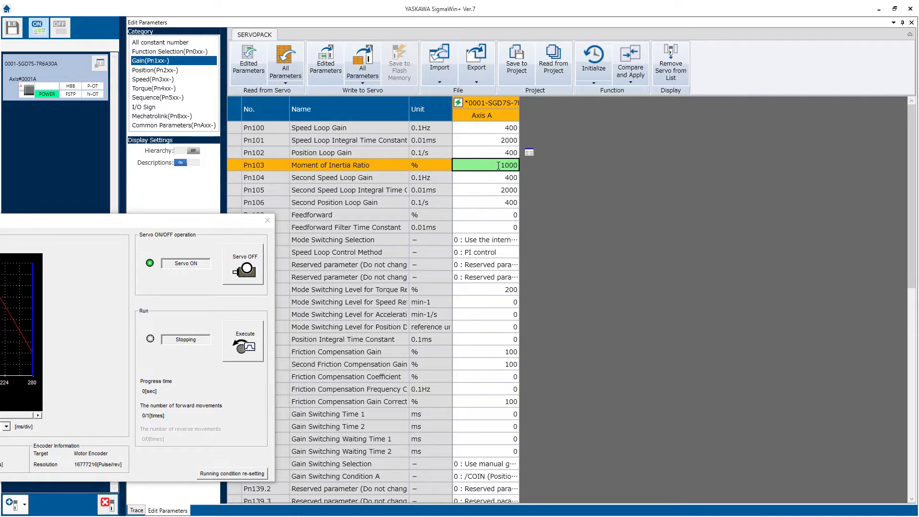
pyautogui.click(544, 149)
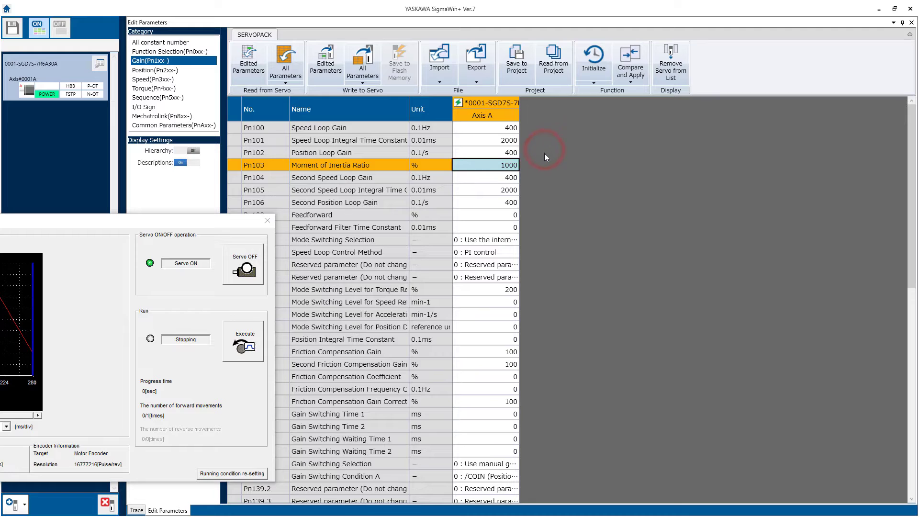
# - Capture a new jog trace, now settling smoothly in 150 ms
pyautogui.click(136, 511)
pyautogui.click(181, 85)
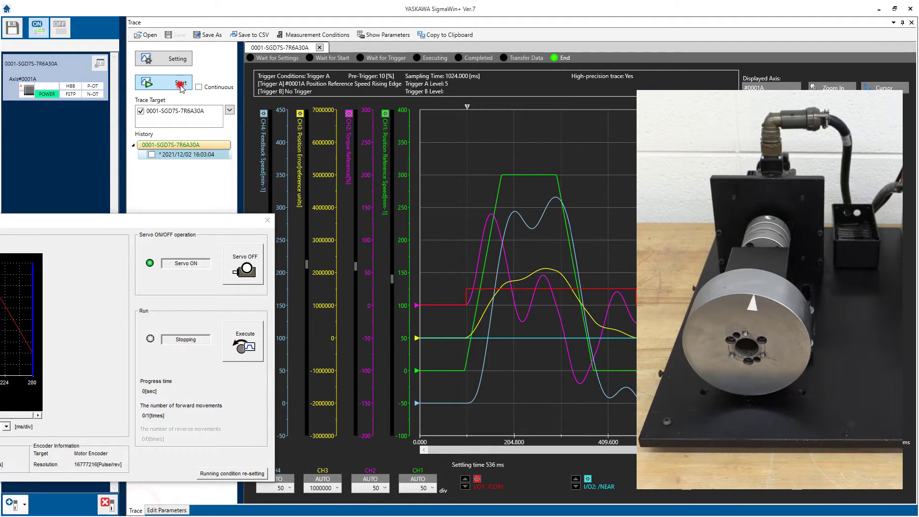
pyautogui.click(242, 344)
pyautogui.click(43, 388)
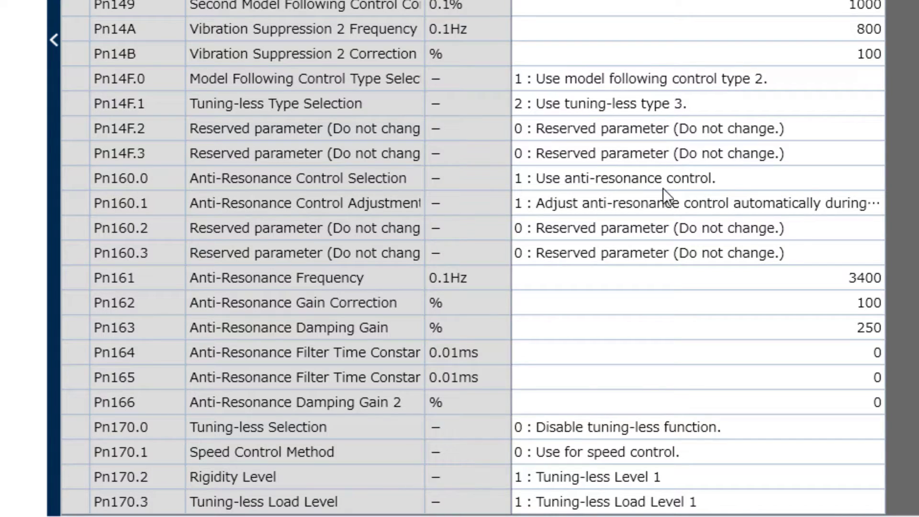
# - Review Pn160.0 (enabled), Pn161 (3400) and Pn163 (250), then bring up Pn160.1's adjustment choices
pyautogui.click(733, 183)
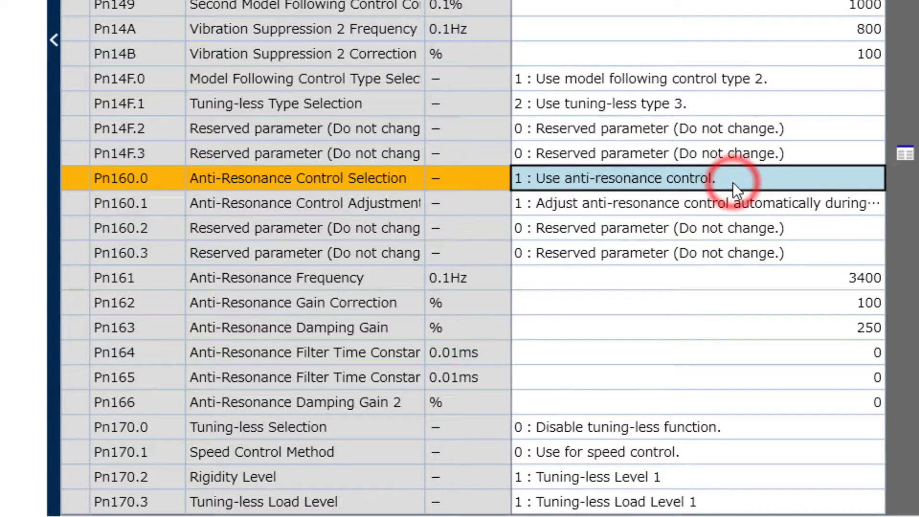
pyautogui.click(724, 280)
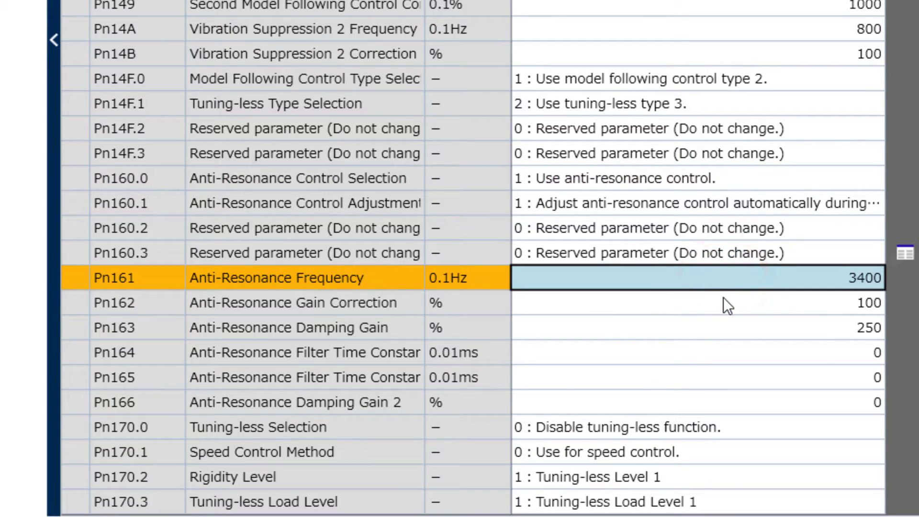
pyautogui.click(724, 330)
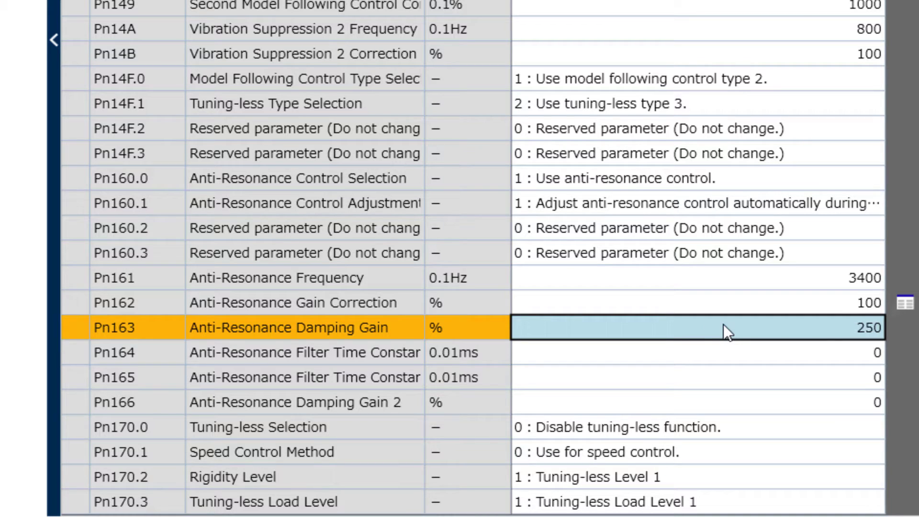
pyautogui.click(818, 204)
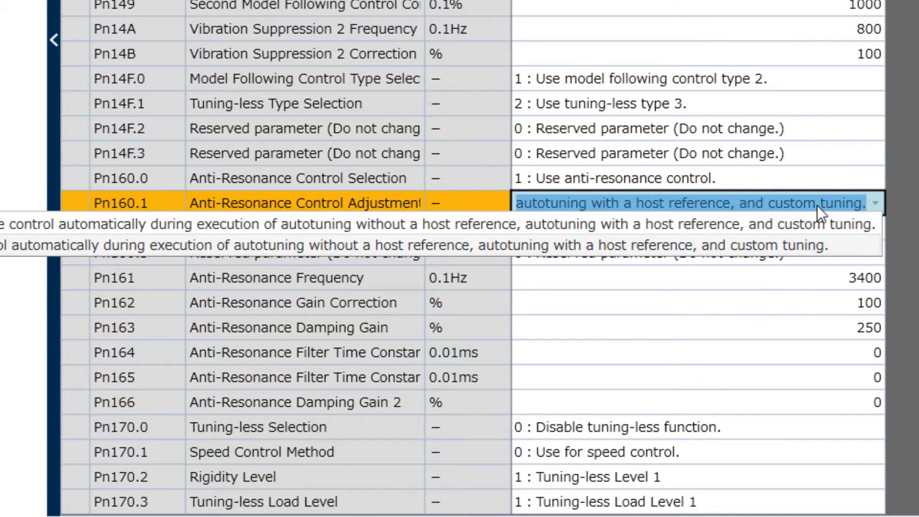
# - Set Pn160.1 to 0 (no automatic anti-resonance adjustment), then select the Pn163 and Pn166 rows
pyautogui.click(292, 228)
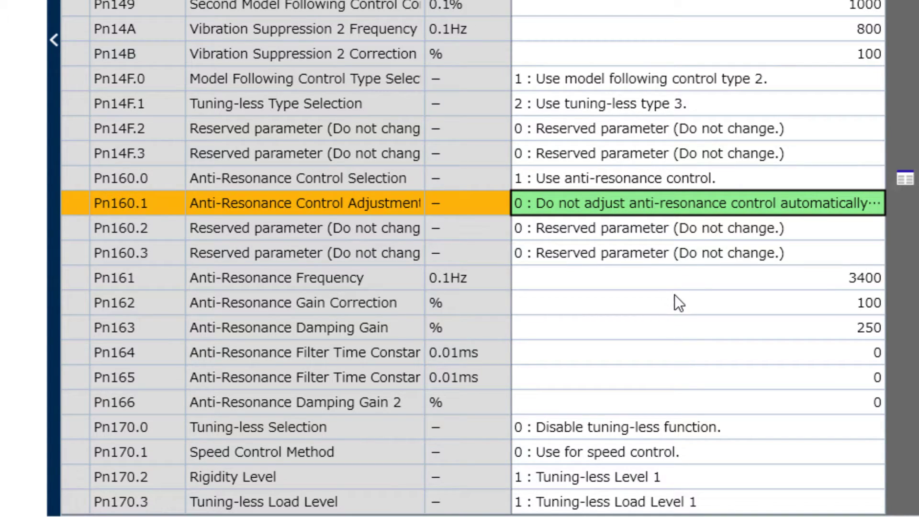
pyautogui.click(749, 334)
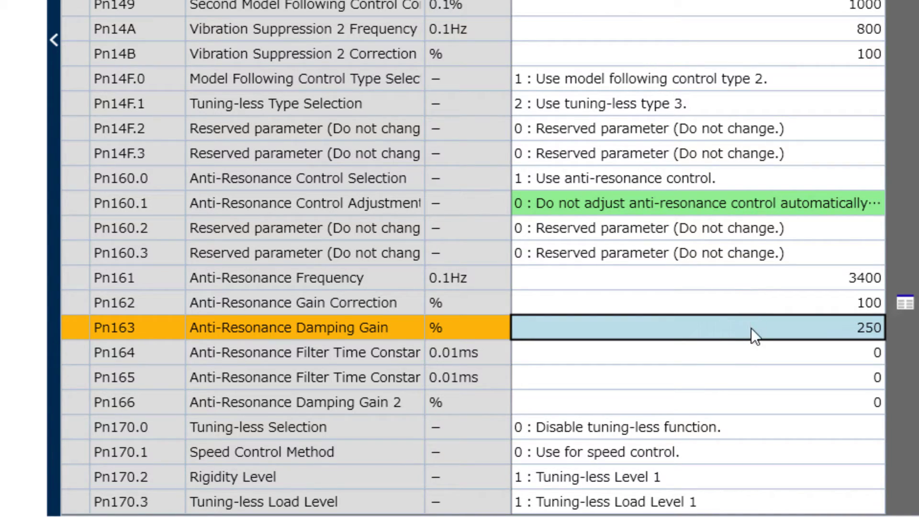
pyautogui.click(736, 406)
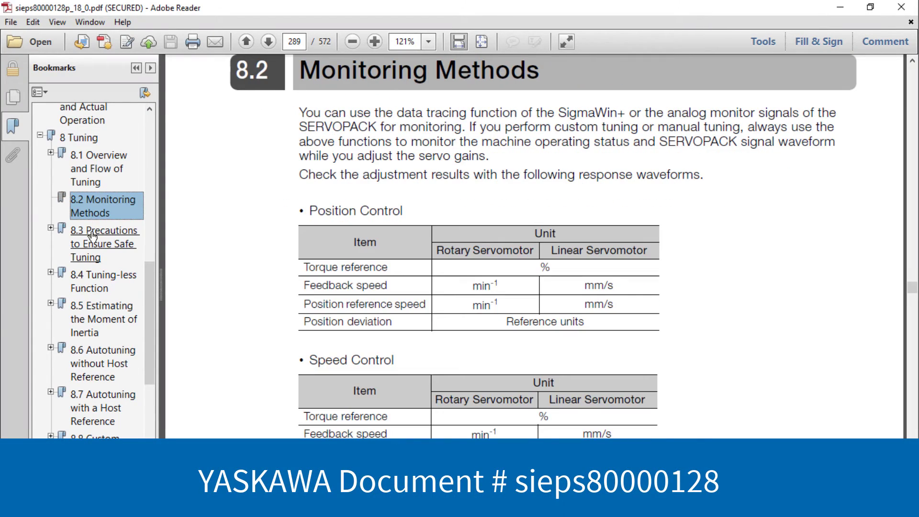
# - Step through manual bookmarks 8.3 to 8.7, ending at Autotuning with a Host Reference
pyautogui.click(92, 235)
pyautogui.click(88, 278)
pyautogui.click(91, 309)
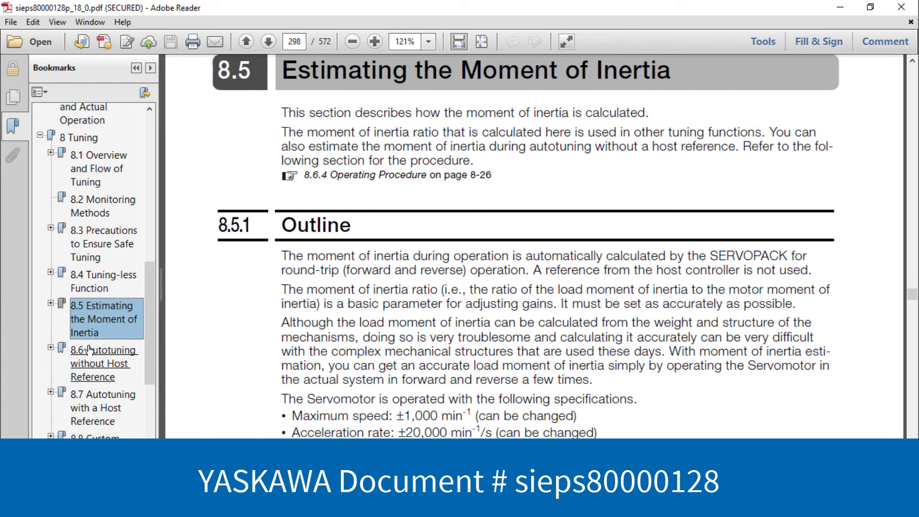
pyautogui.click(88, 350)
pyautogui.click(89, 402)
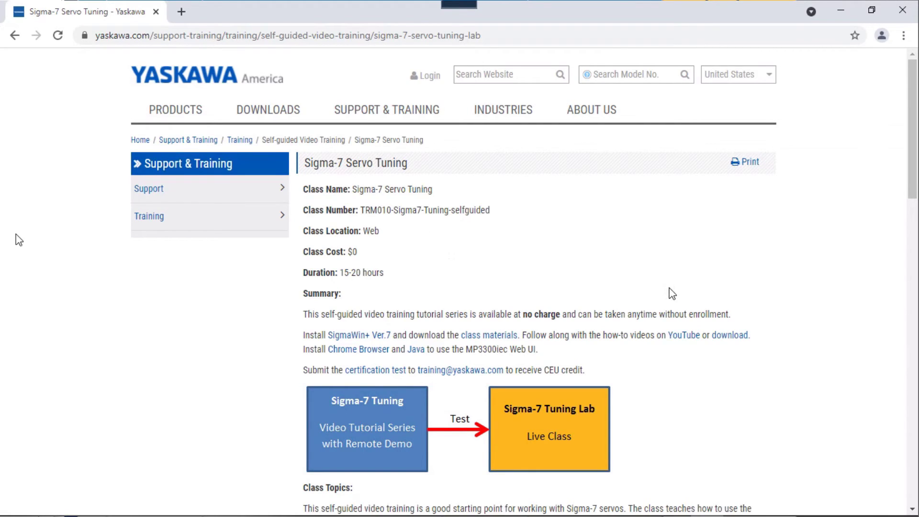
pyautogui.click(683, 335)
pyautogui.moveTo(915, 214); pyautogui.dragTo(914, 388)
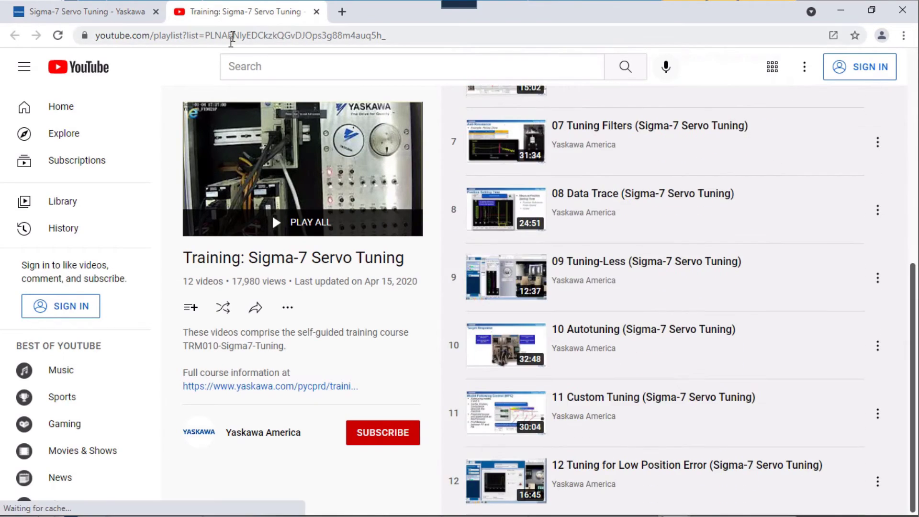
pyautogui.click(232, 35)
pyautogui.write('www.yaskawa.com/self')
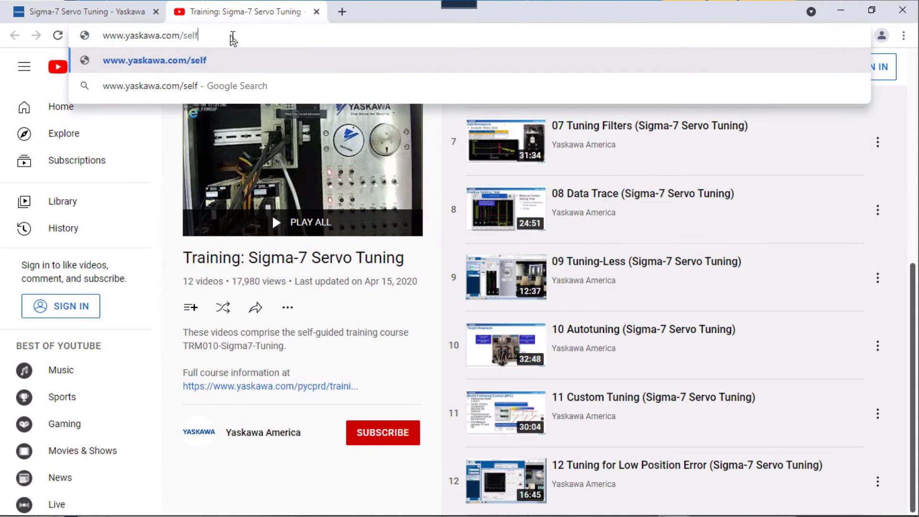
pyautogui.press('Return')
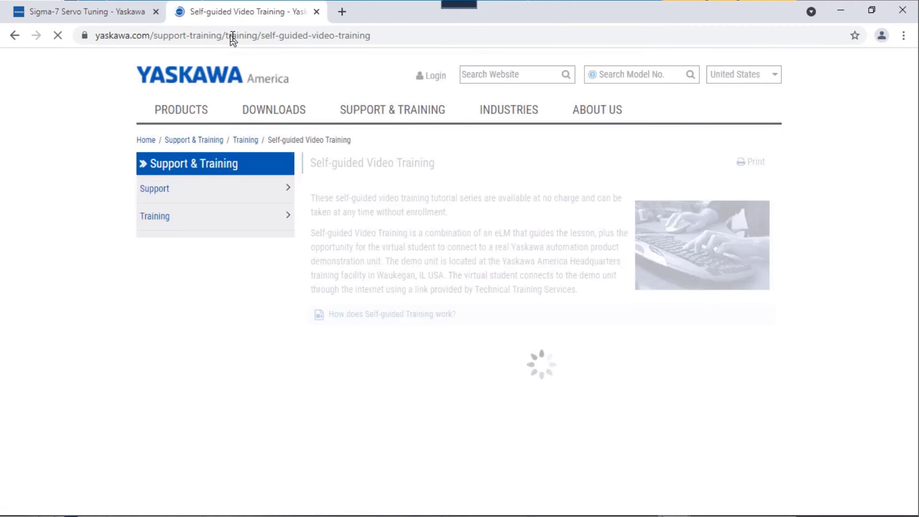
# - Go through Training Schedule's full class list to the Sigma-7 Servo Tuning Lab class page
pyautogui.moveTo(386, 110)
pyautogui.click(435, 159)
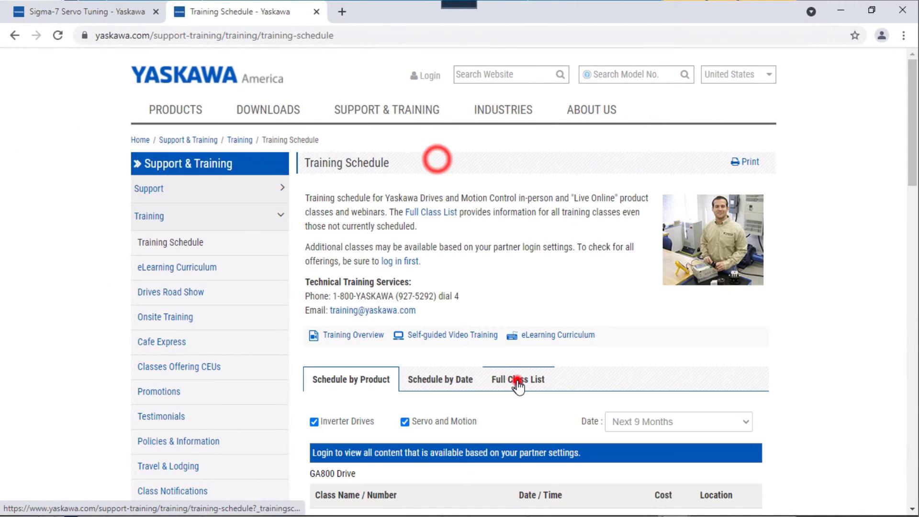
pyautogui.click(515, 377)
pyautogui.click(390, 194)
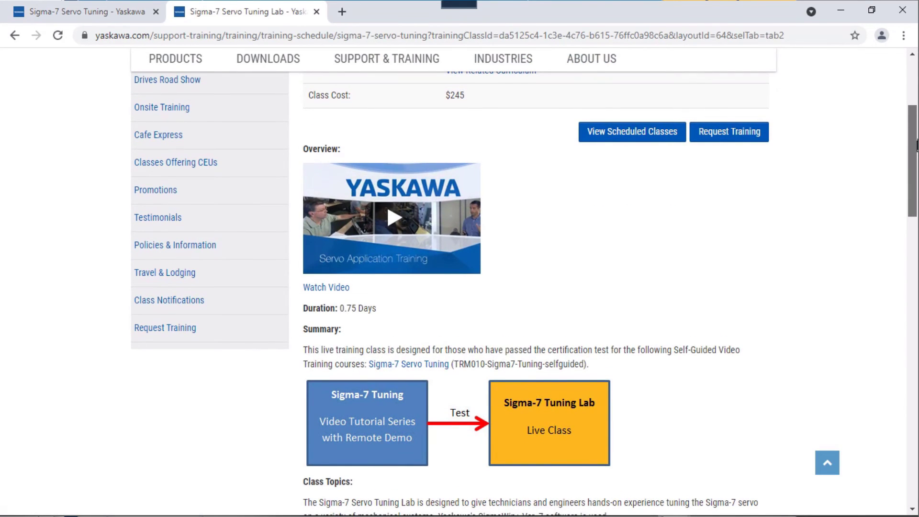
pyautogui.scroll(2, 524, 293)
pyautogui.scroll(2, 525, 293)
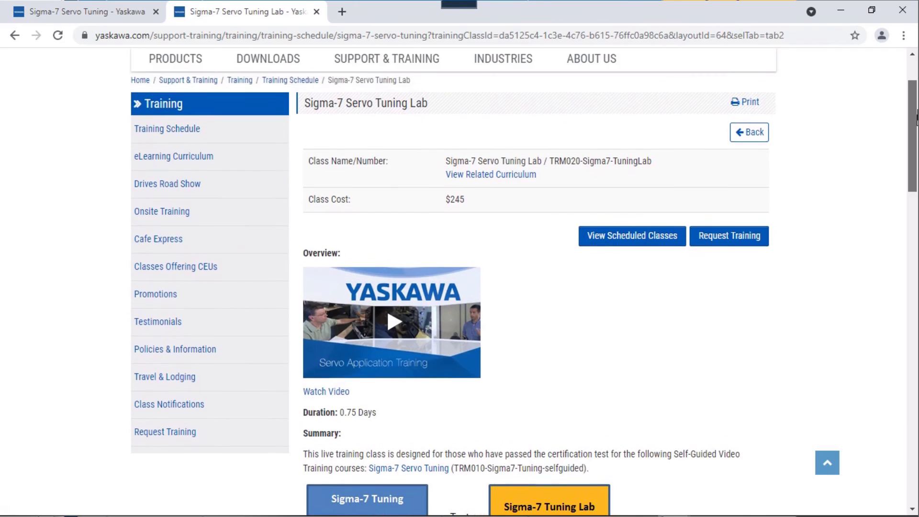